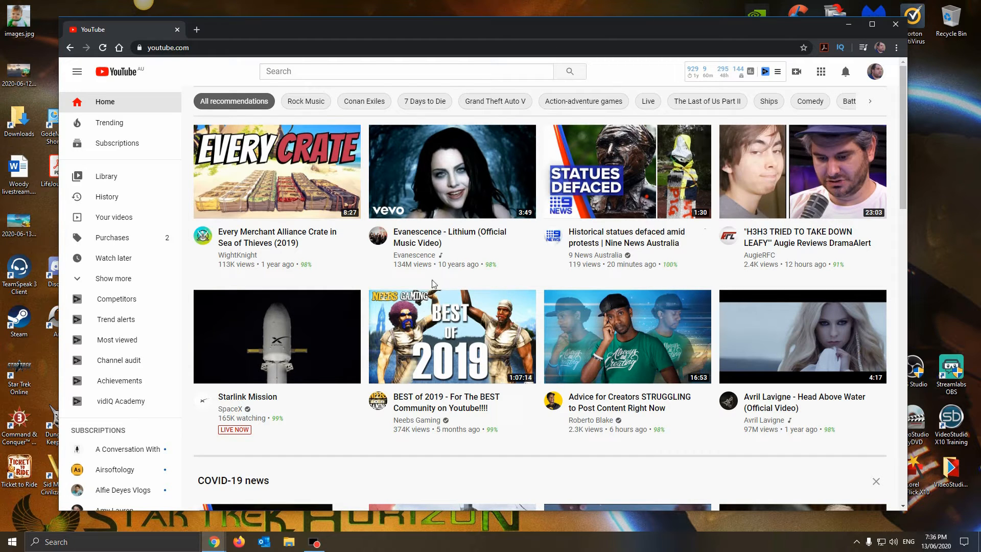
- Open PowerPoint in a maximized window and create a blank presentation
mouse_move(415, 274)
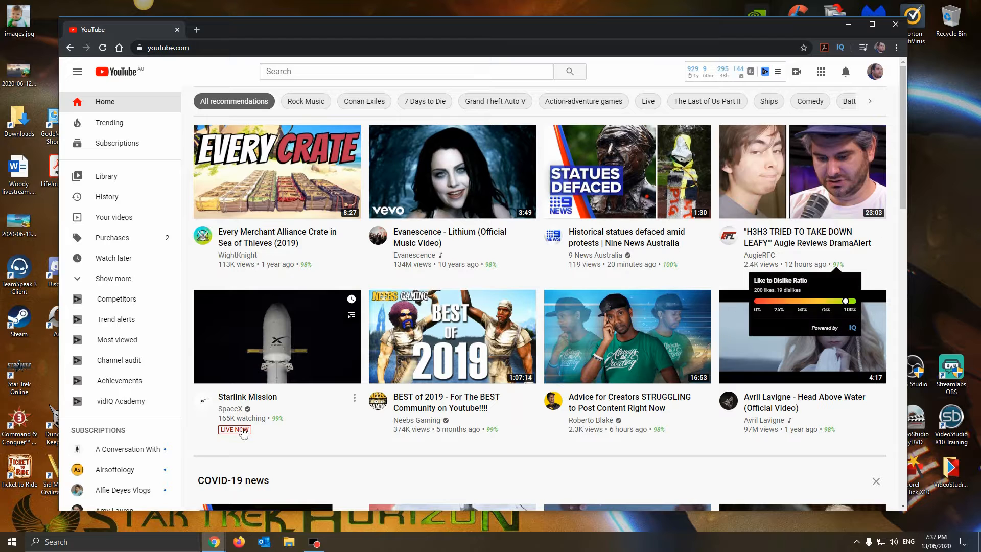
left_click(90, 543)
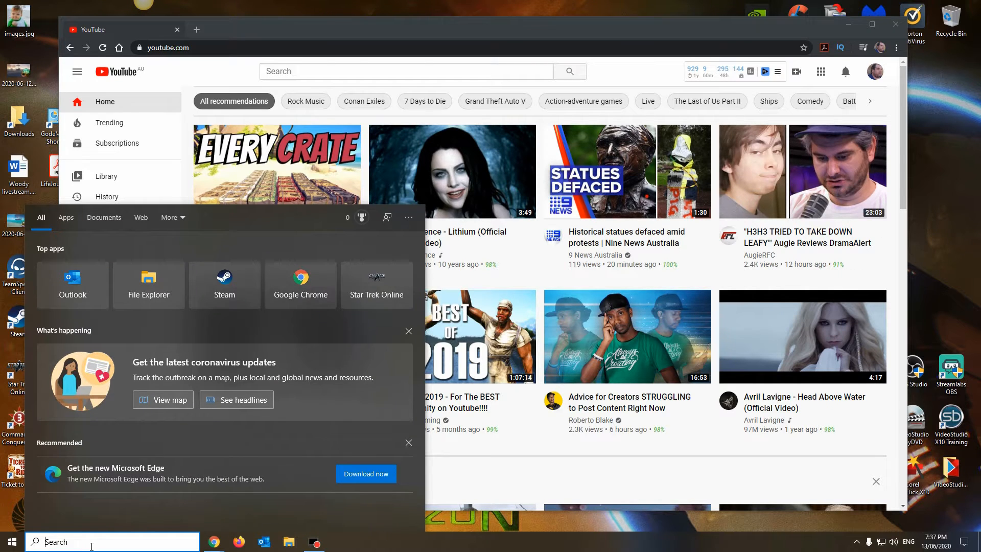
type("p")
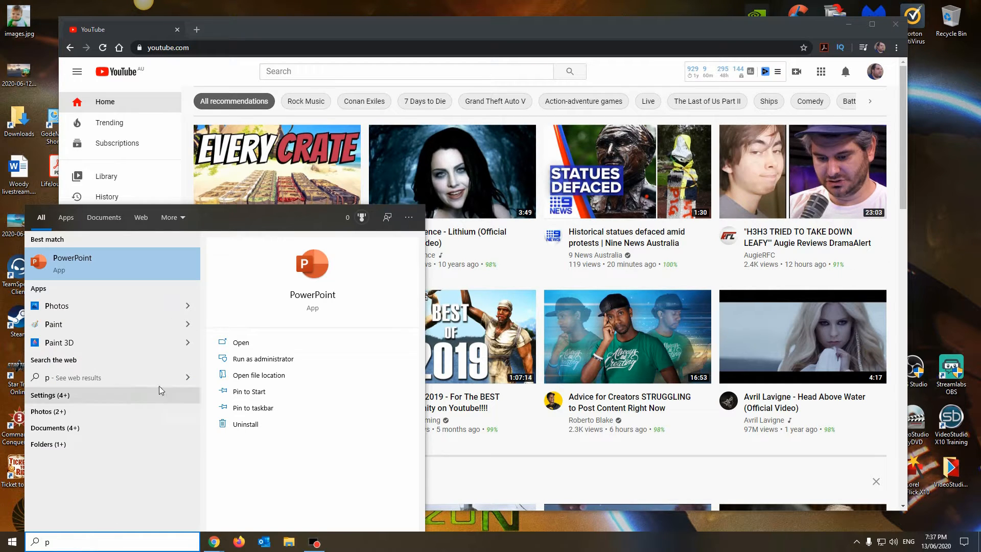
left_click(164, 272)
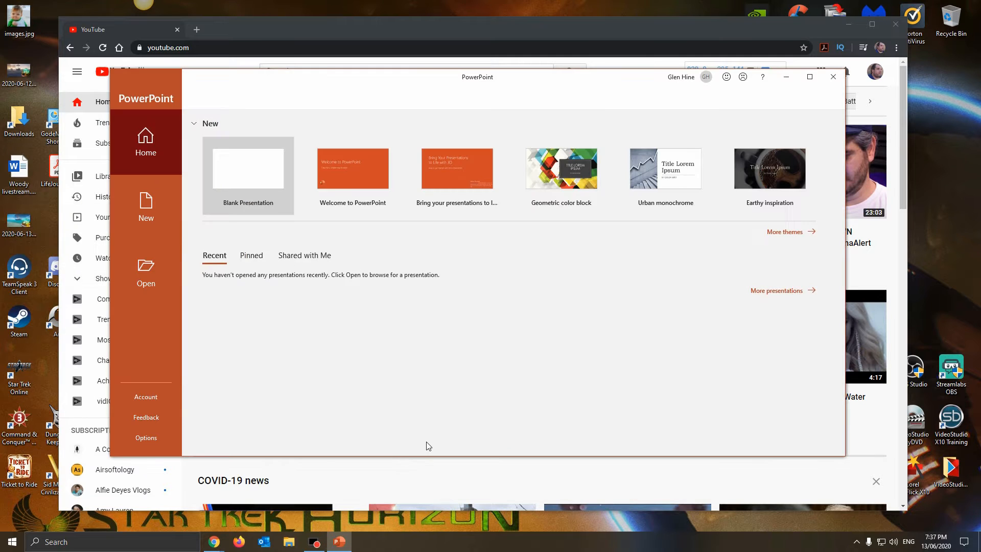
left_click(809, 77)
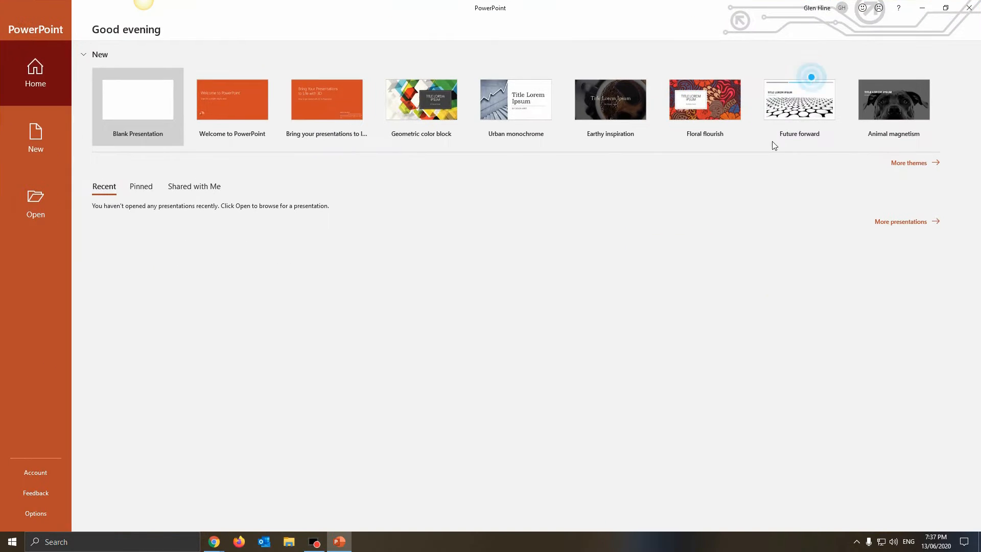
left_click(111, 111)
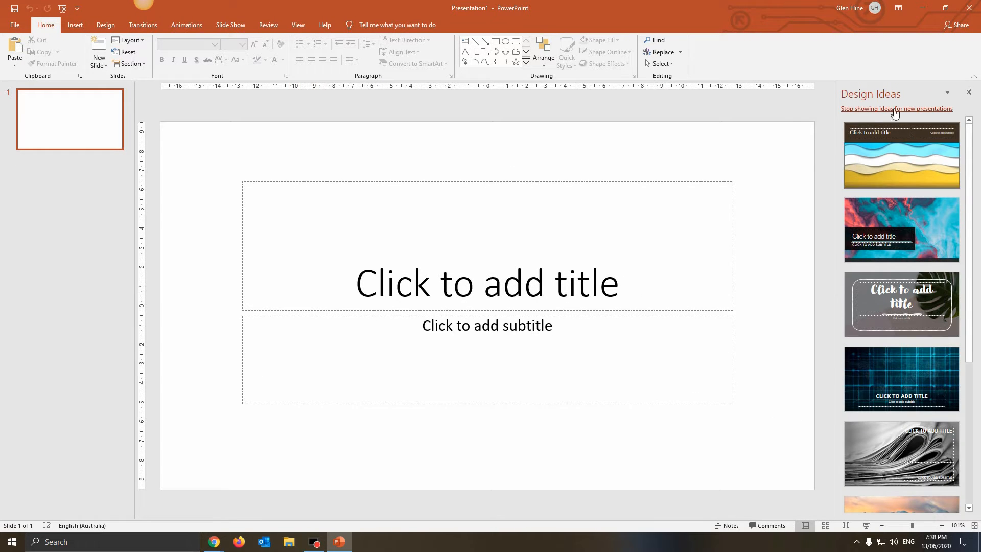
- Close the design suggestions and delete the title and subtitle placeholders from the slide
left_click(968, 92)
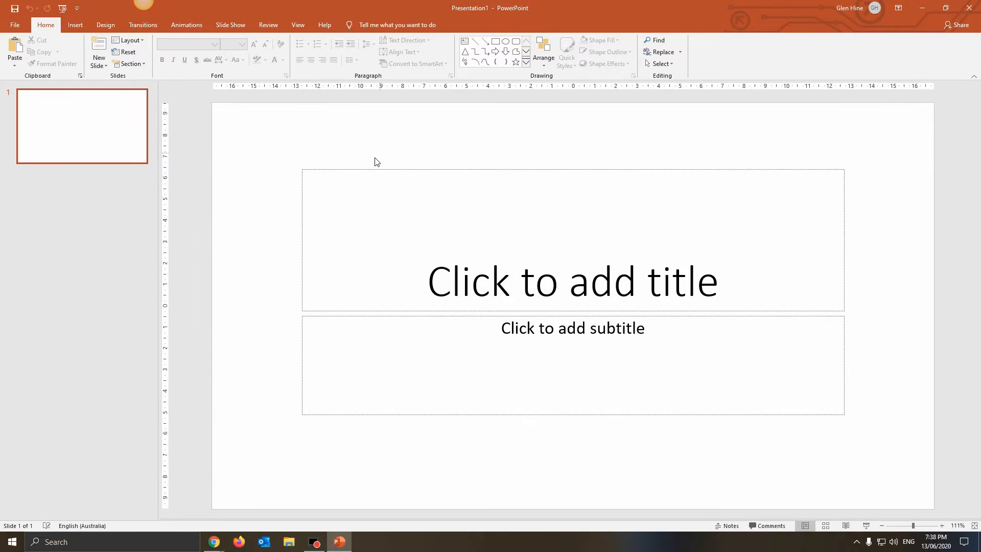
left_click(347, 169)
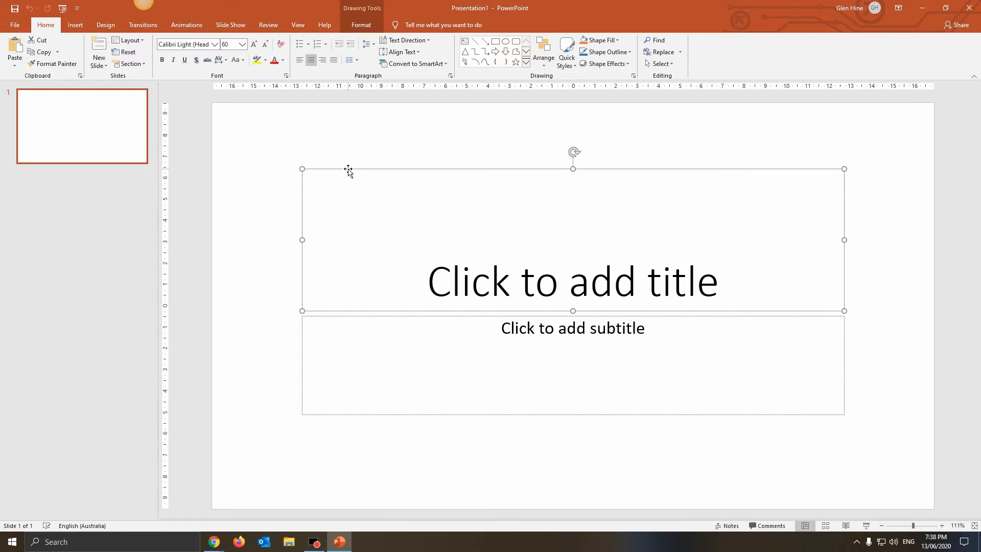
key("Delete")
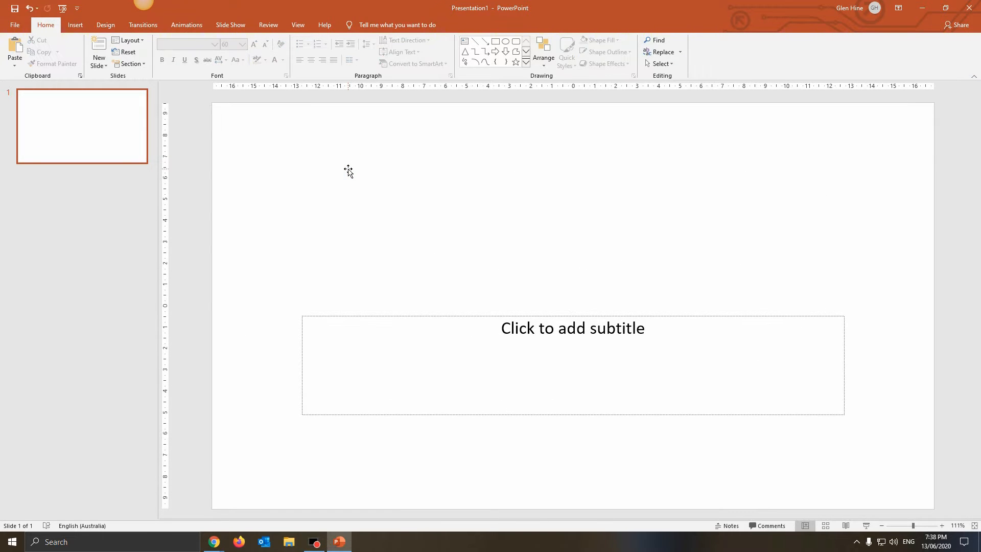
left_click(376, 317)
key("Delete")
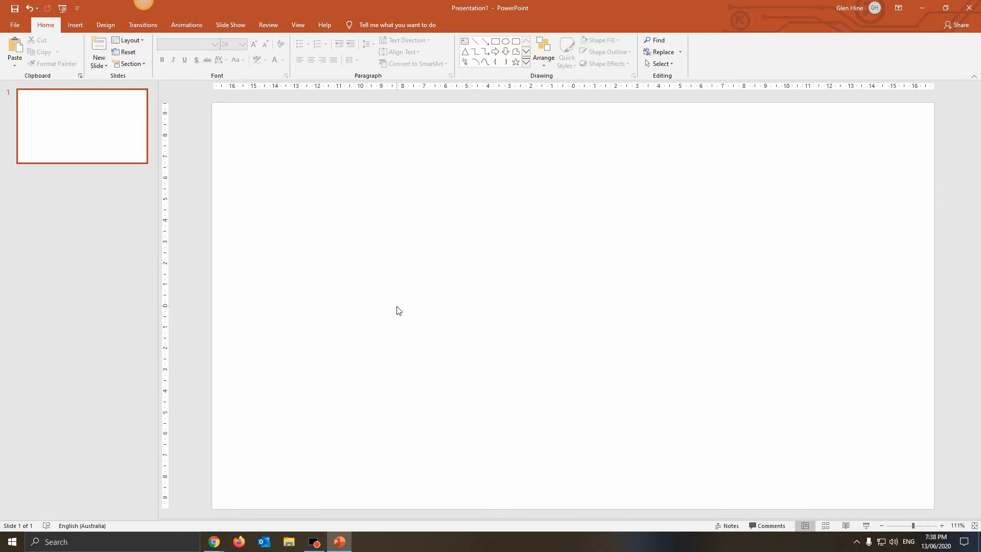
- Apply the Basis theme to the empty slide
left_click(76, 26)
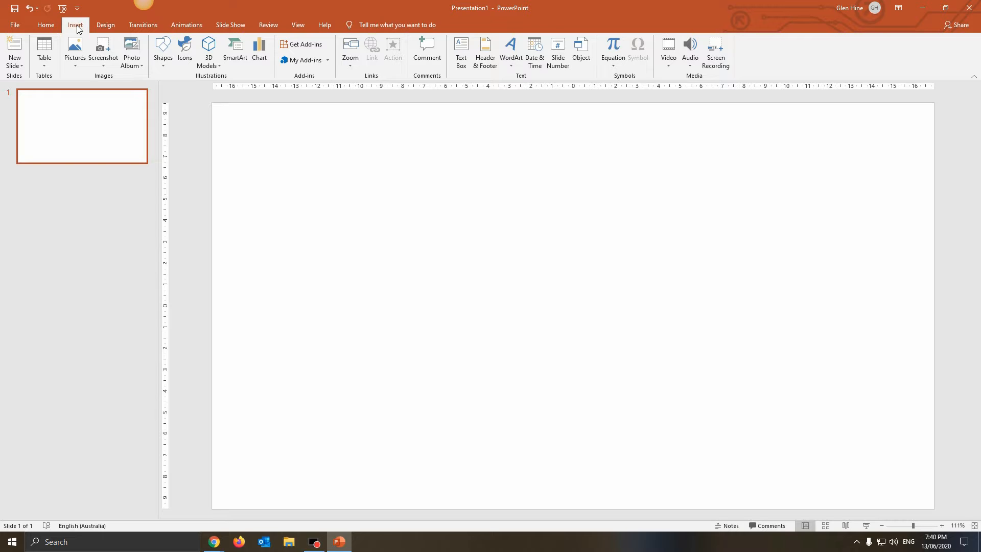
left_click(109, 24)
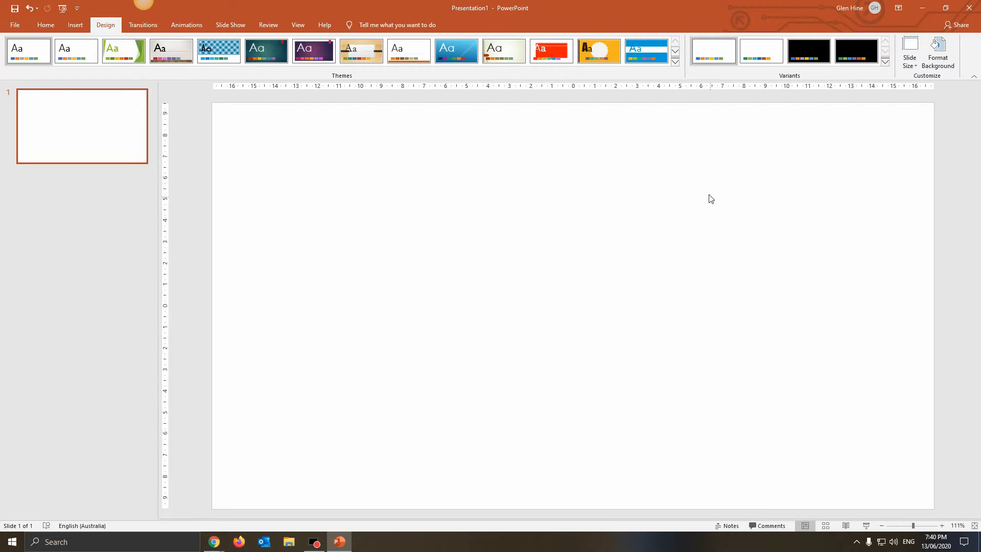
left_click(674, 61)
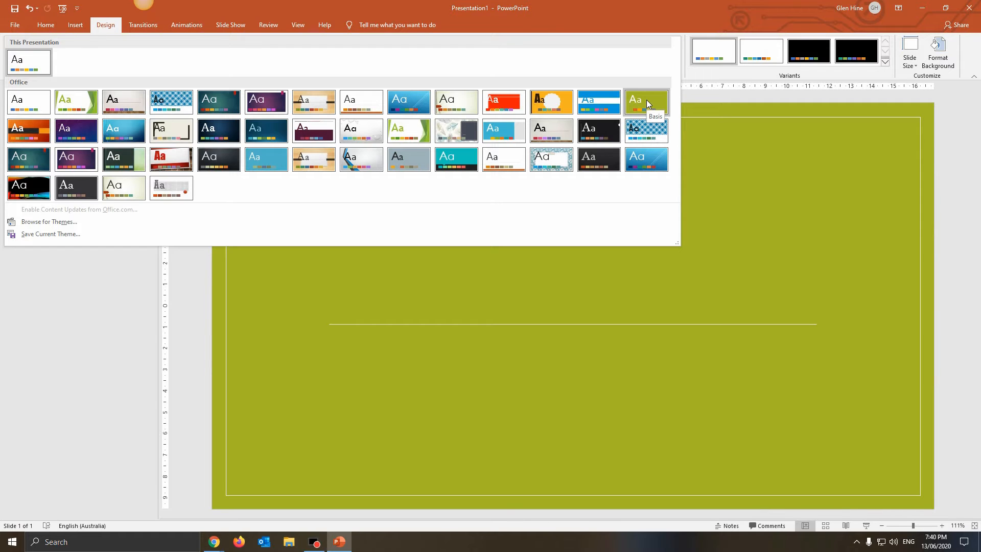
left_click(647, 104)
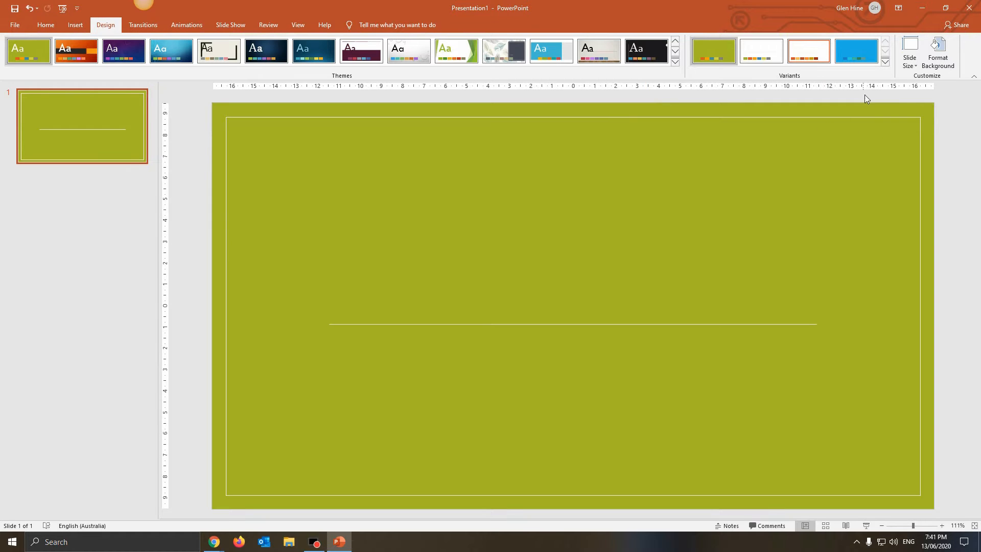
- Change the theme variant's color scheme to Aspect
left_click(884, 62)
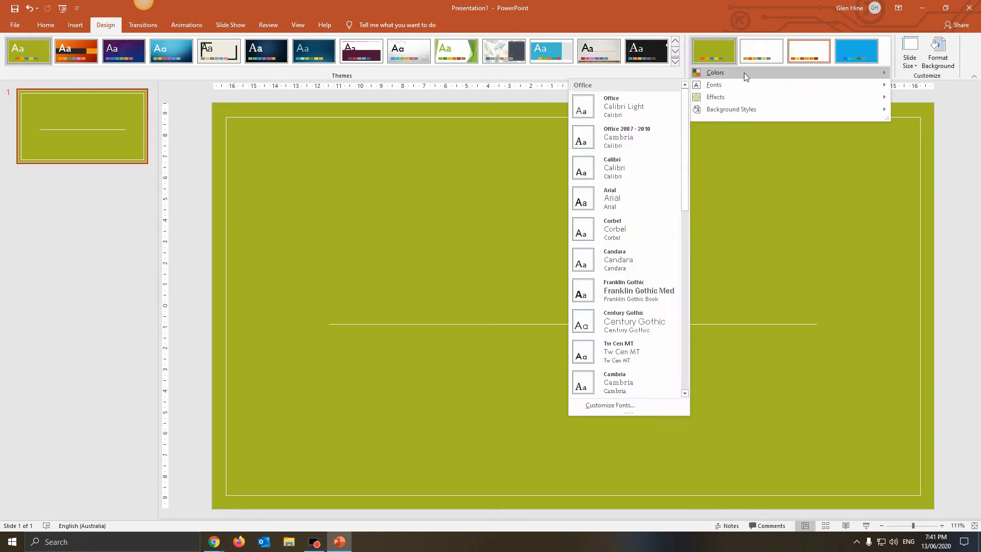
mouse_move(721, 74)
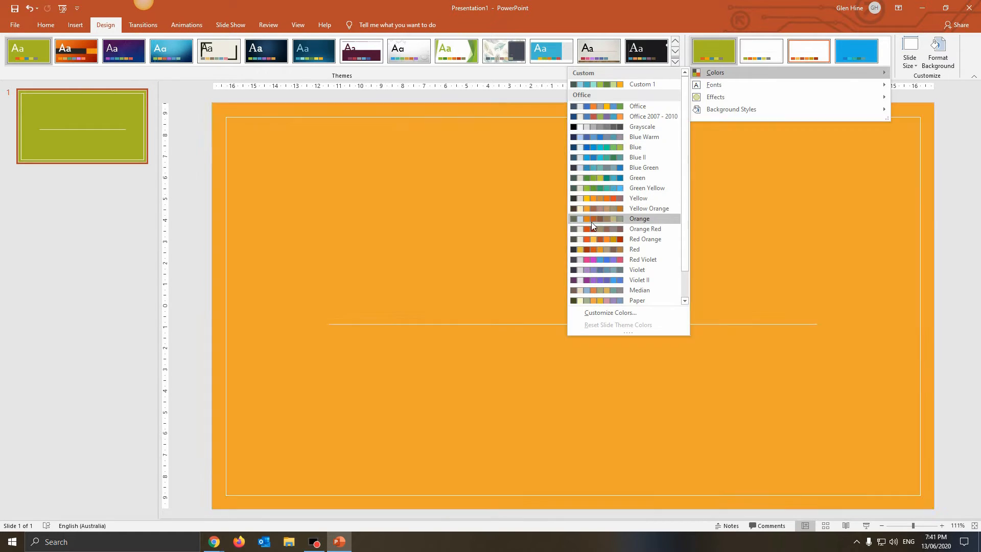
scroll(602, 301, "down", 3)
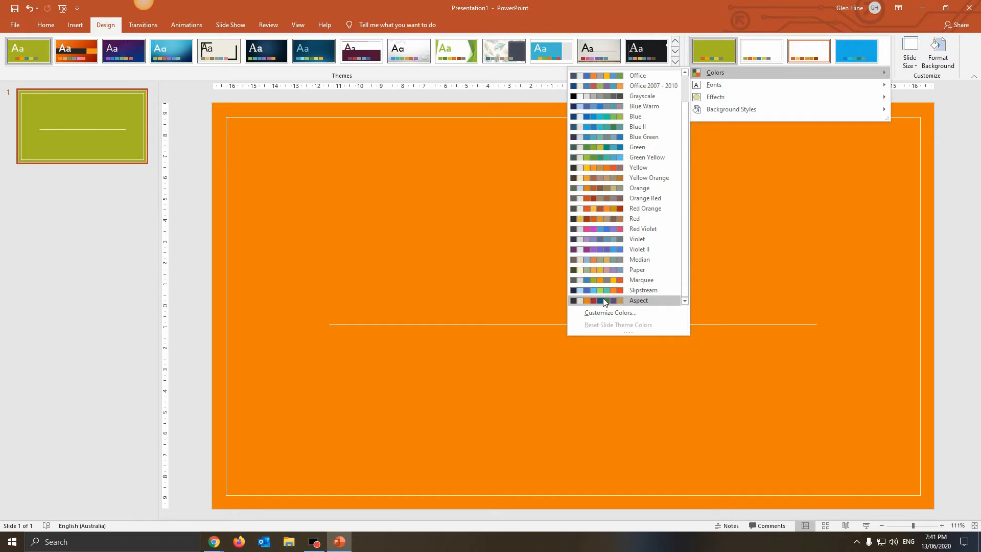
left_click(603, 301)
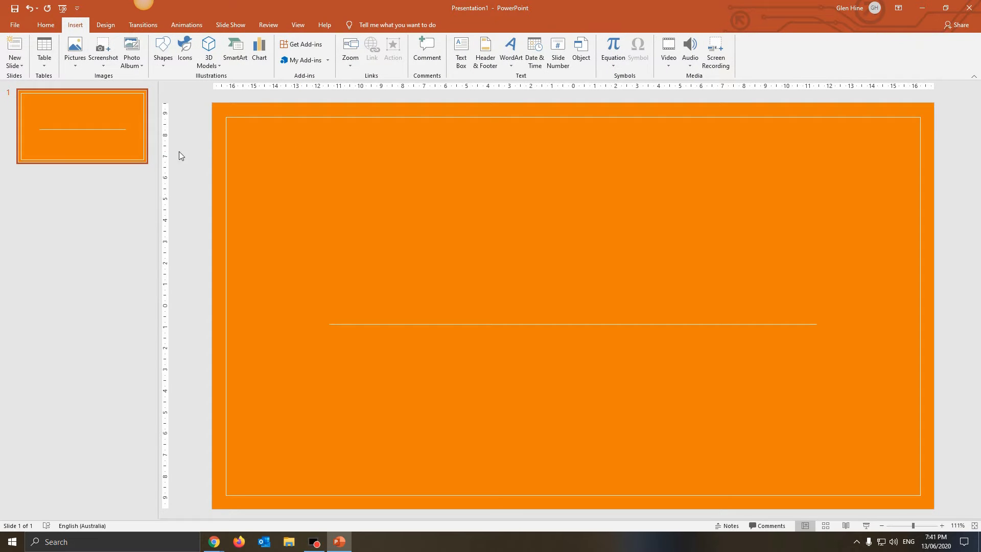
- Insert the Microsoft_Office_PowerPoint SVG logo from the Downloads folder onto the slide
left_click(77, 62)
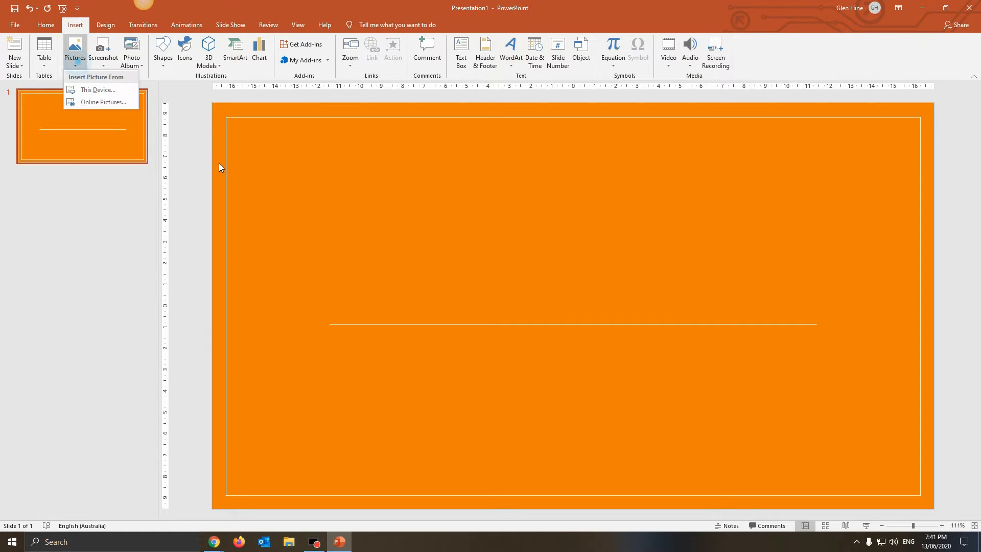
left_click(95, 90)
left_click(41, 88)
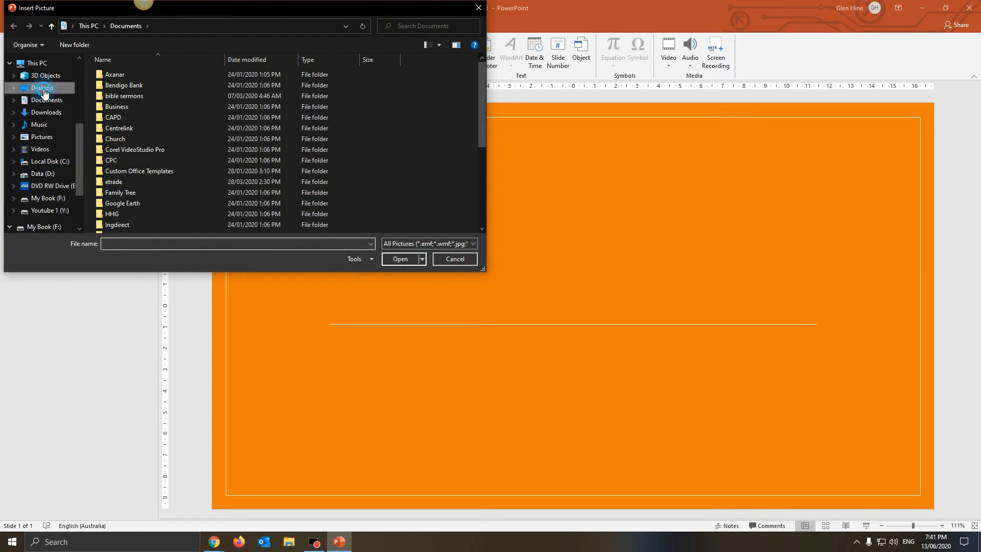
left_click(37, 112)
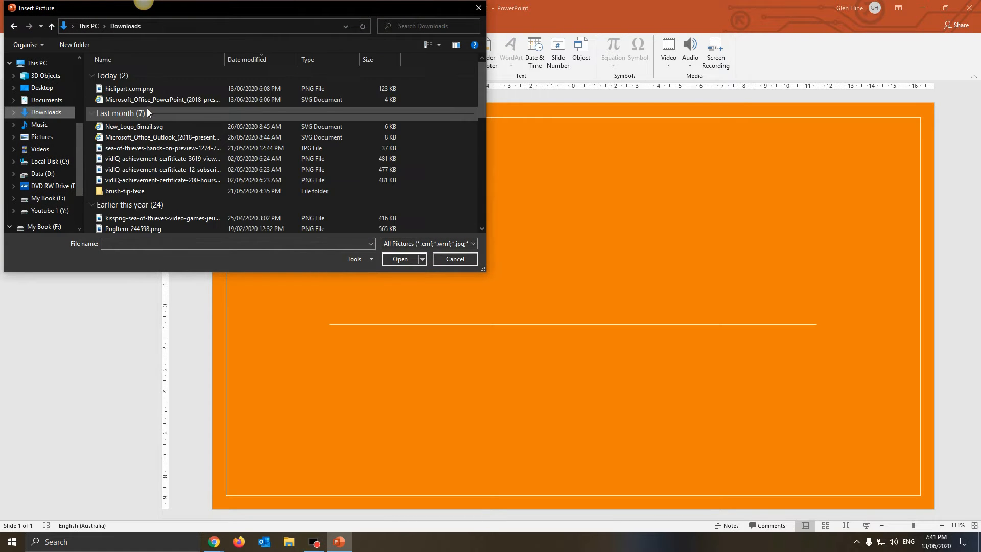
left_click(114, 102)
left_click(392, 259)
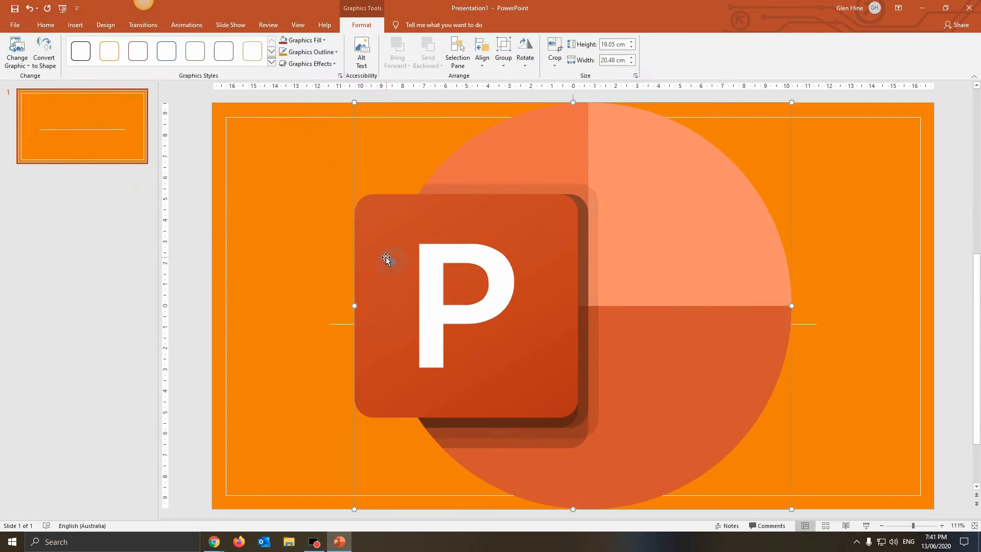
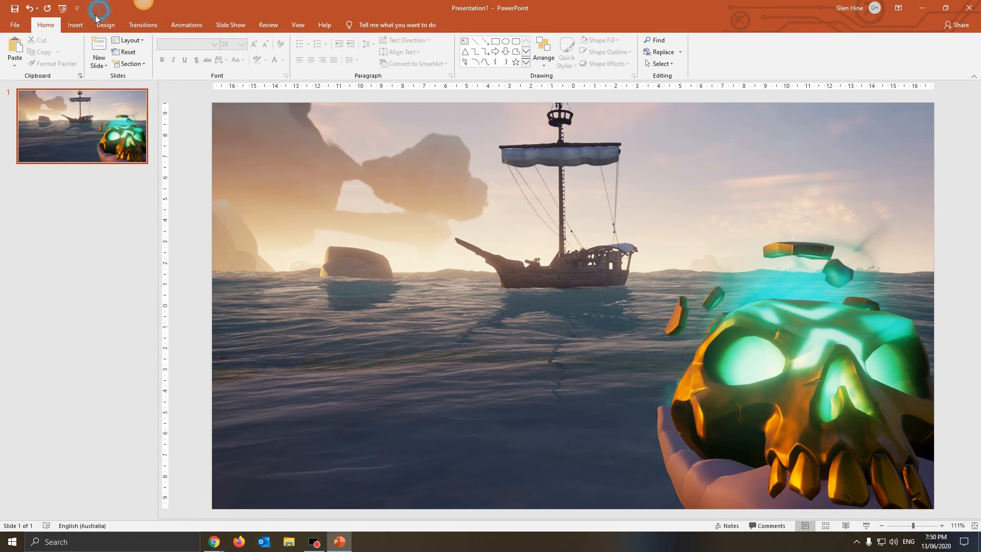
- Insert the Sea of Thieves logo picture from this device onto the ship and skull slide
left_click(75, 24)
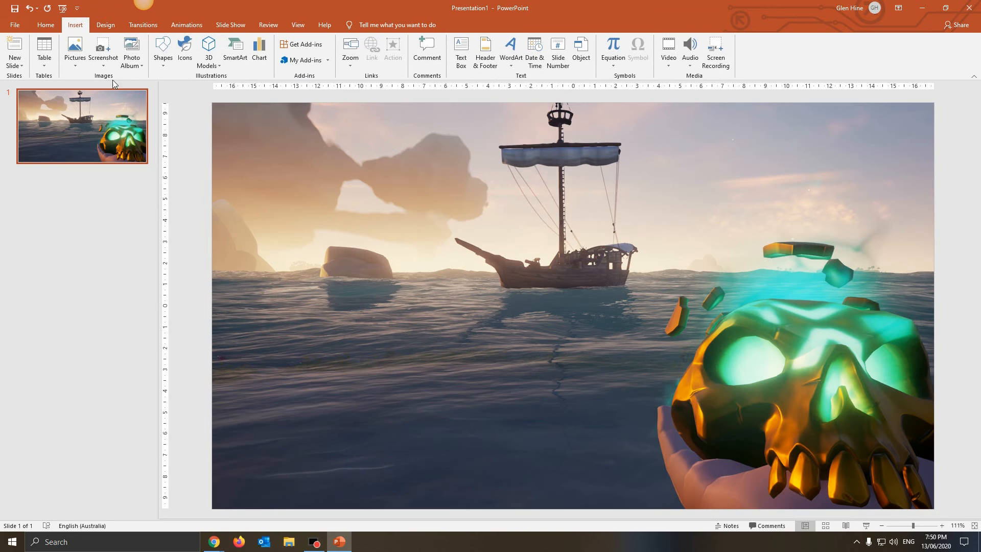
left_click(74, 58)
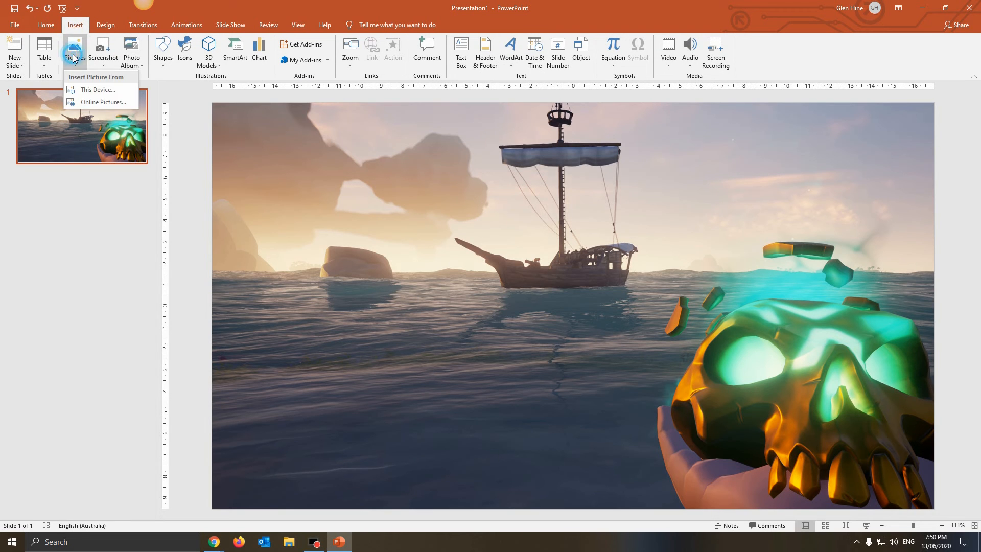
left_click(93, 92)
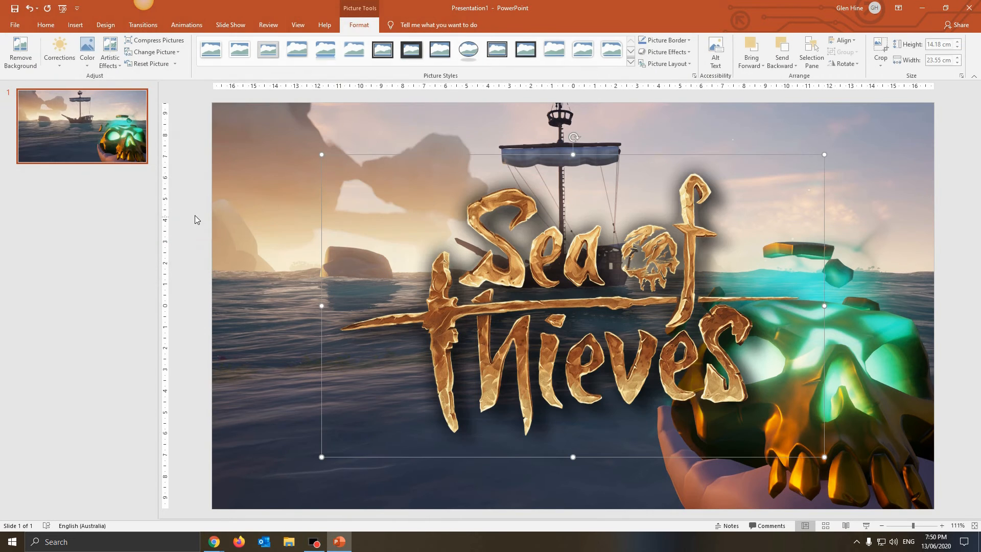
- Shrink the Sea of Thieves logo and place it in the slide's upper-right area, above the skull
left_click_drag(823, 155, 606, 285)
left_click_drag(484, 374, 772, 205)
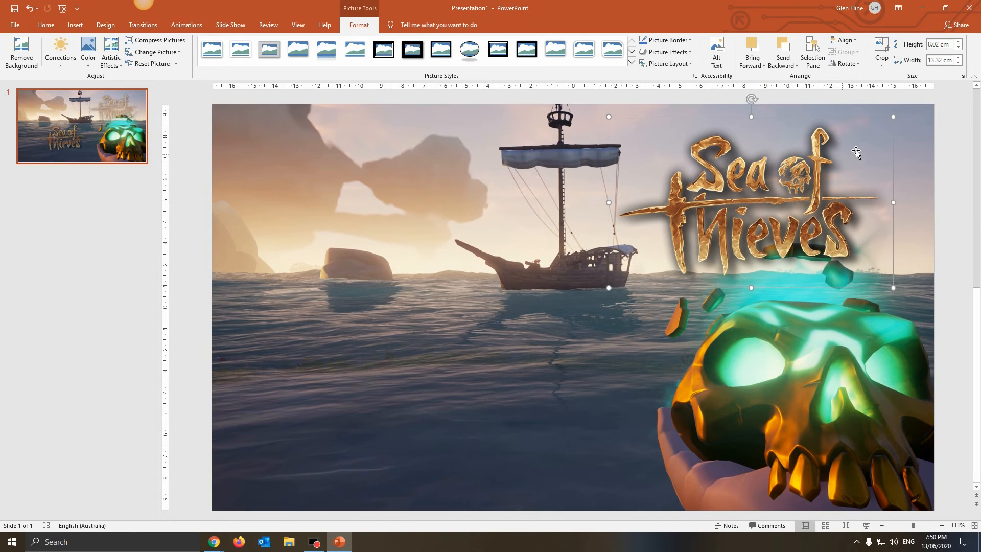
left_click_drag(895, 116, 813, 166)
left_click_drag(708, 243, 777, 191)
left_click(192, 295)
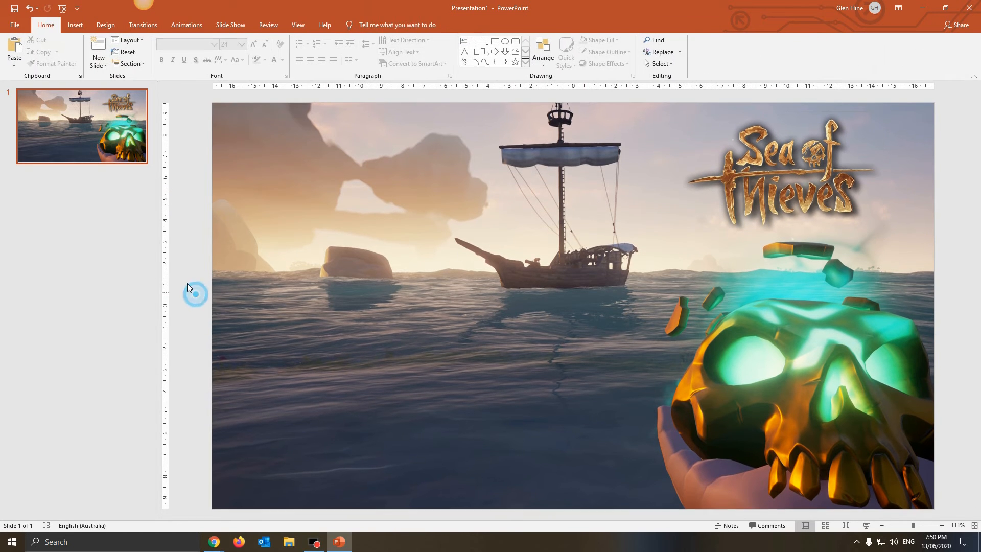
- Add a text box on the water left of the skull reading "Woody's"
left_click(76, 24)
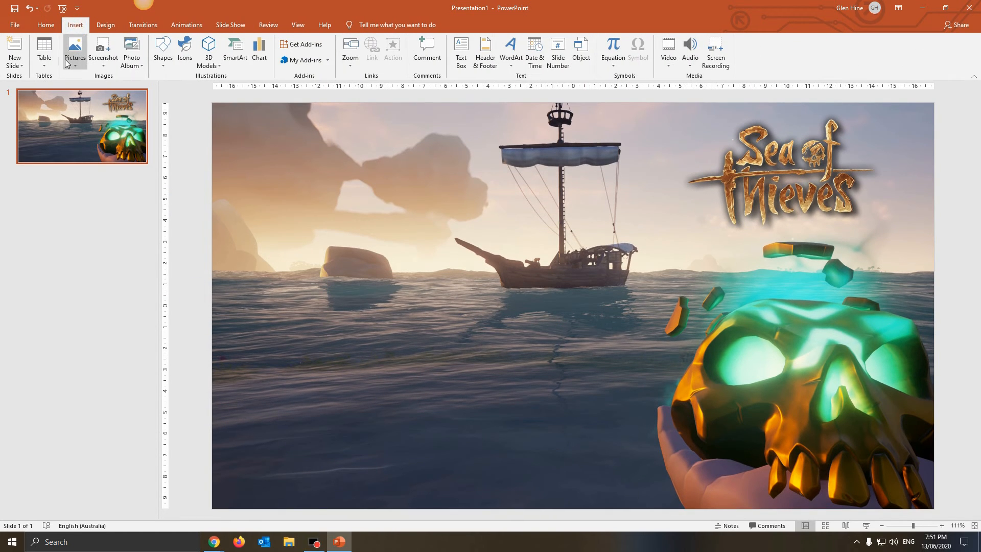
left_click(462, 53)
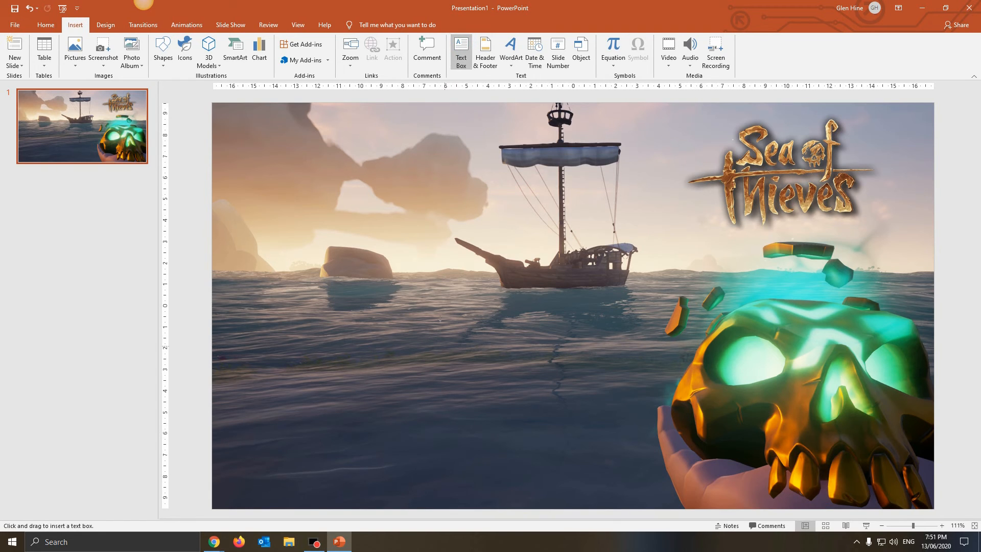
left_click(385, 327)
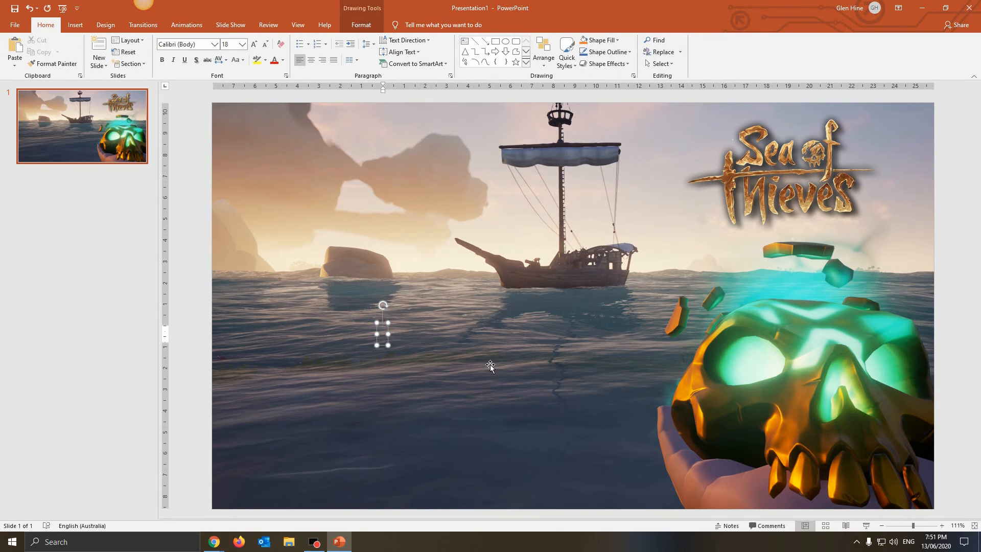
type("Wood")
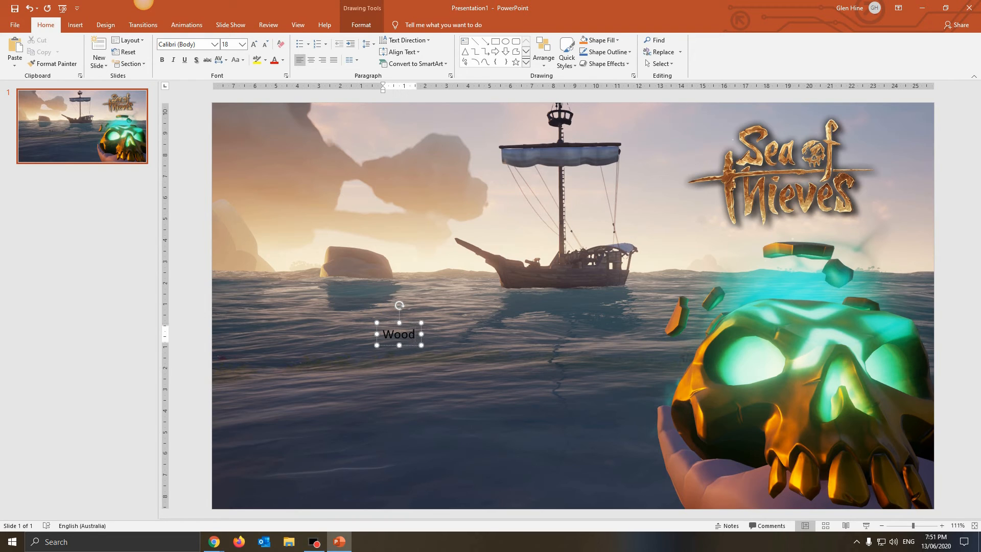
type("y's")
- Set the font of the "Woody's" text to brushtipTexe TRIAL
left_click_drag(385, 334, 431, 332)
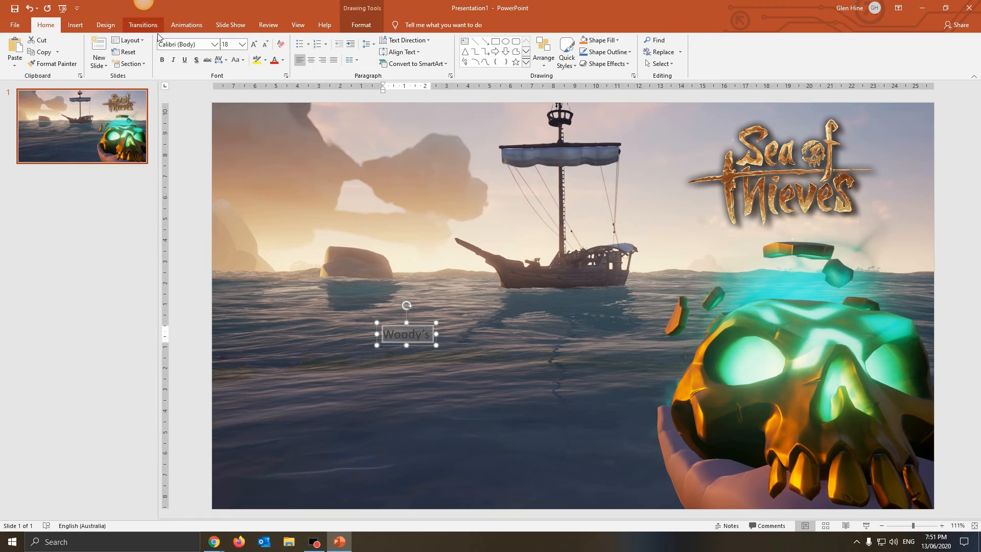
left_click(214, 44)
scroll(204, 276, "down", 12)
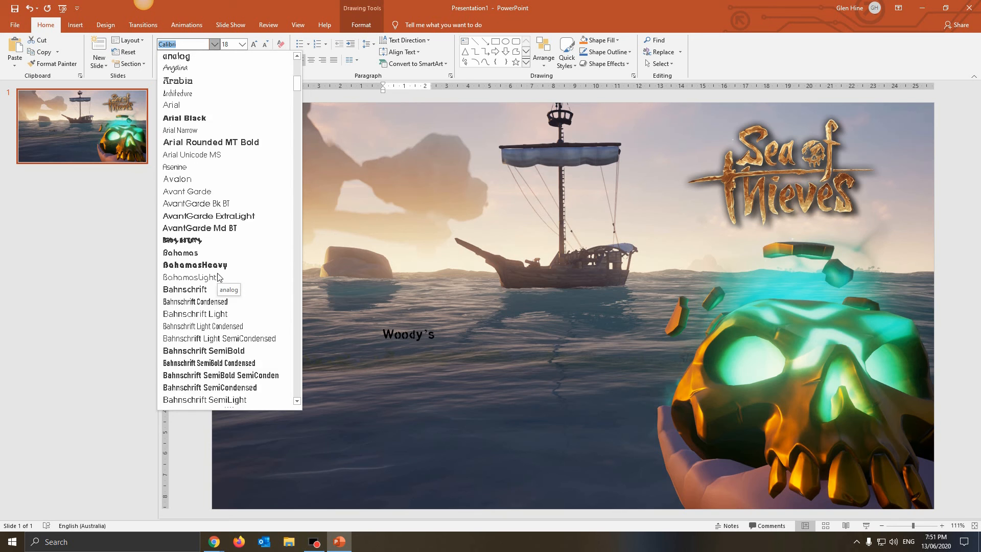
scroll(218, 277, "down", 10)
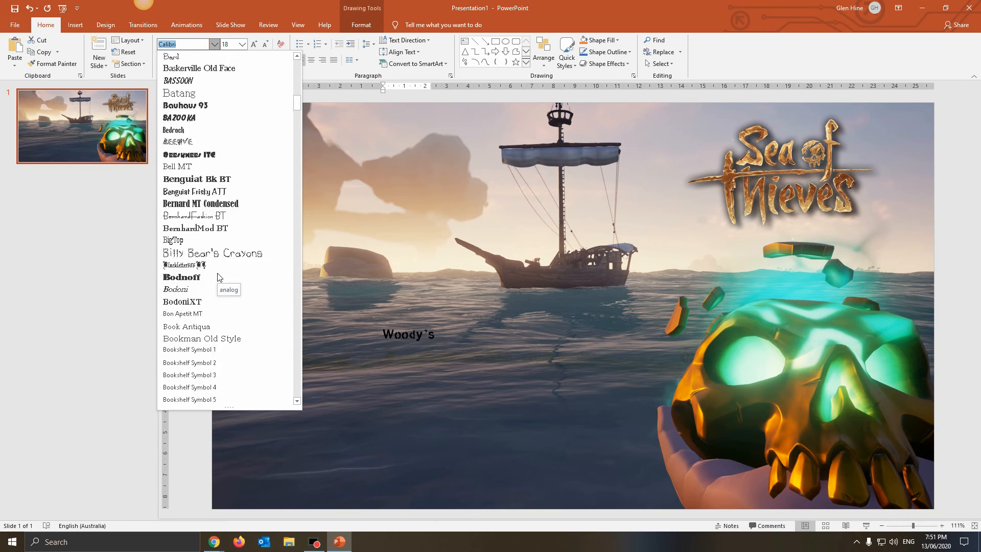
scroll(218, 277, "down", 14)
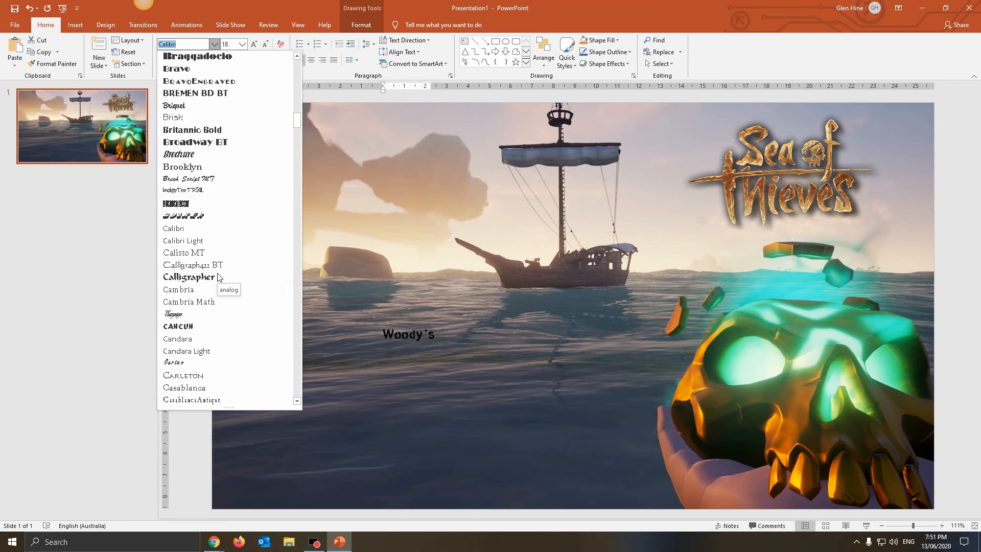
scroll(218, 277, "down", 12)
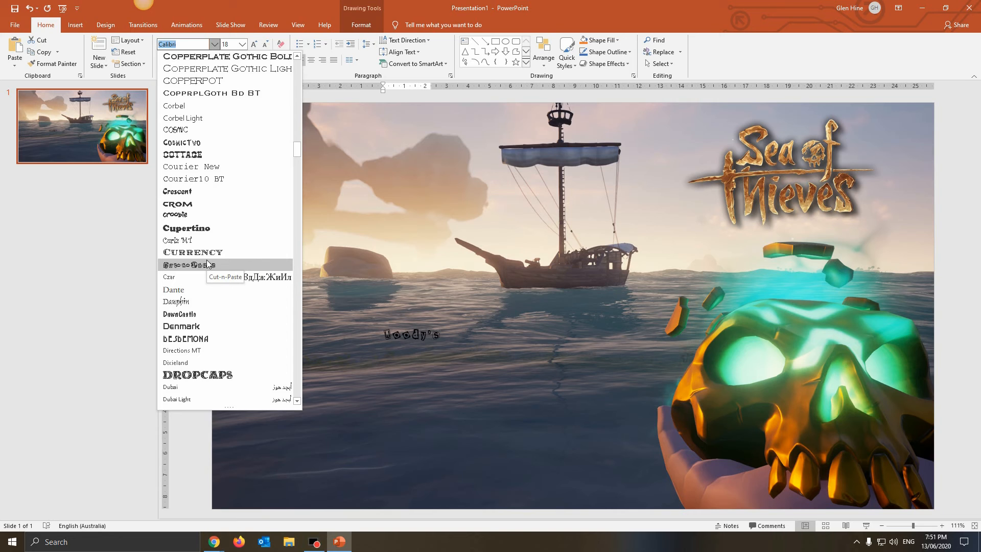
scroll(209, 260, "down", 8)
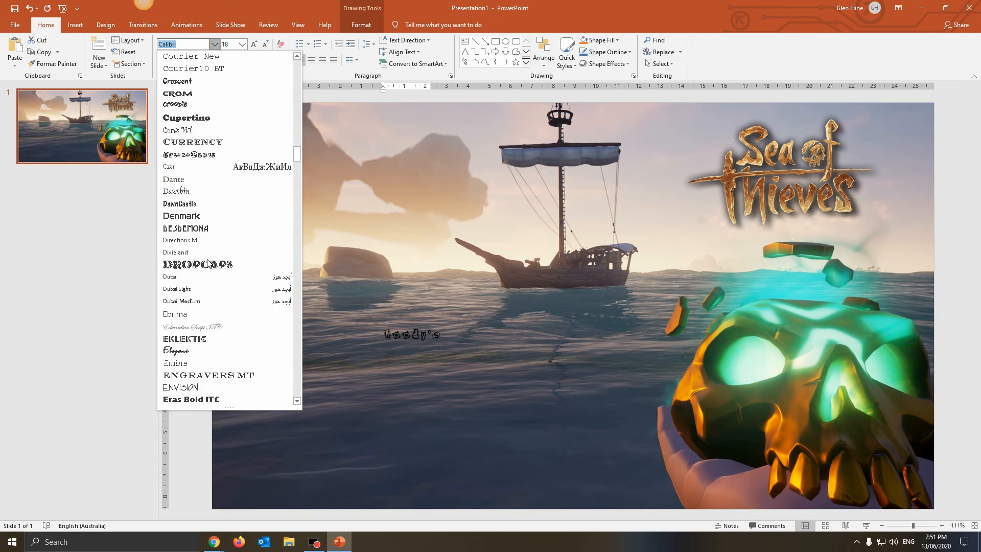
scroll(211, 256, "up", 16)
scroll(211, 255, "up", 20)
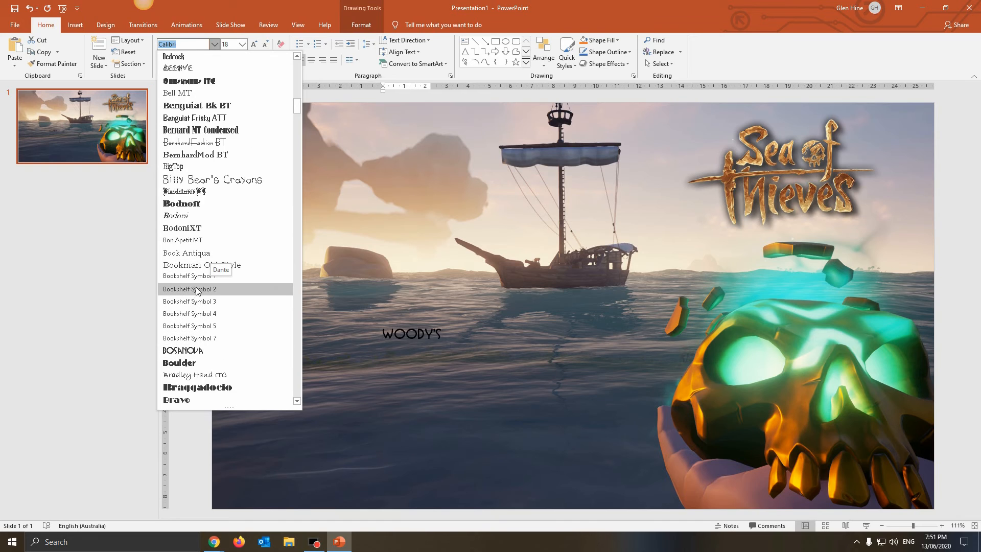
scroll(194, 267, "up", 1)
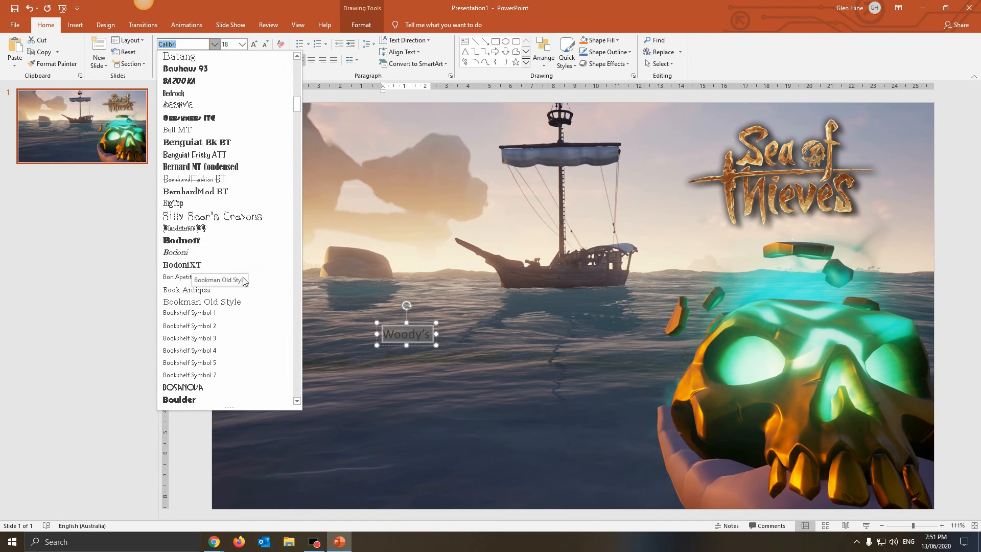
scroll(211, 248, "down", 6)
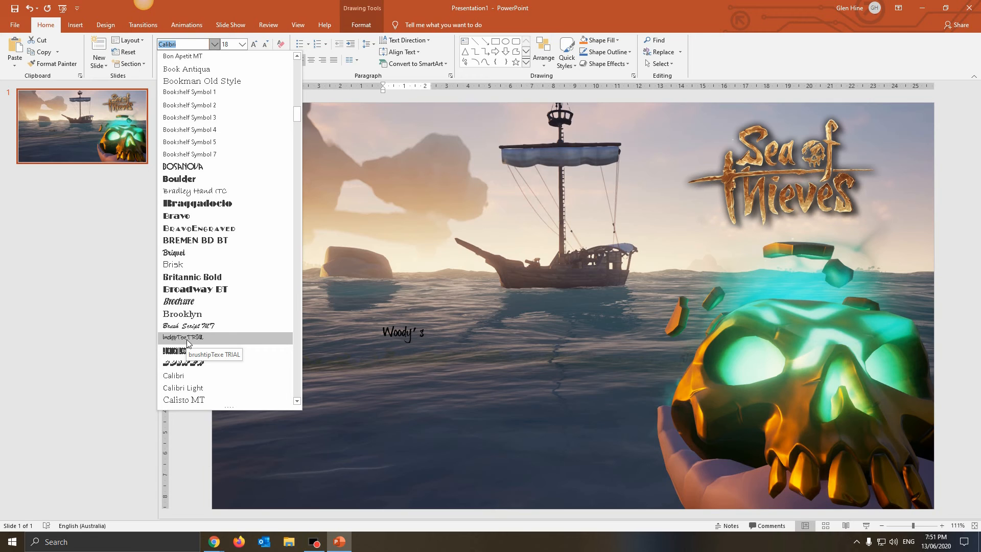
left_click(189, 338)
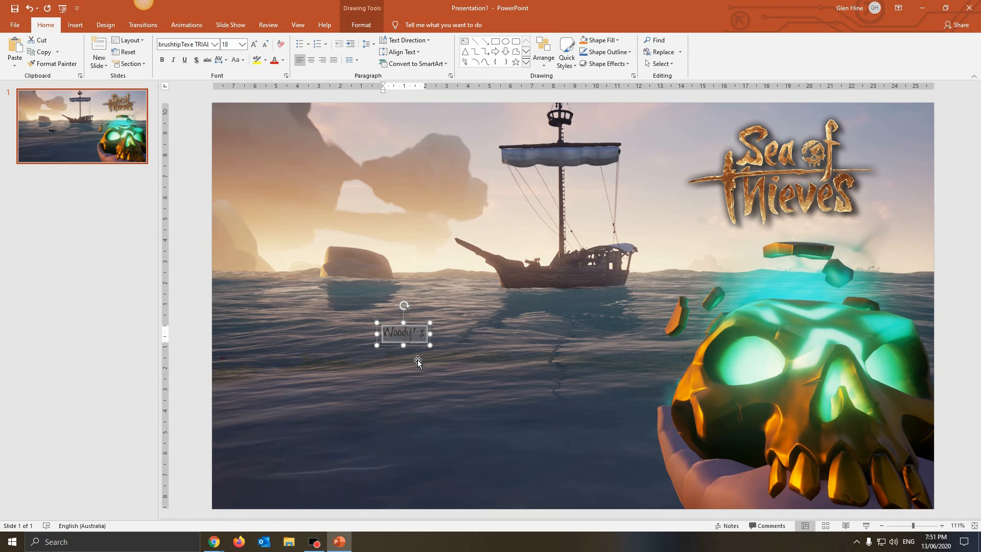
- Colour the "Woody's" text light gold and set its font size to 88
left_click(283, 60)
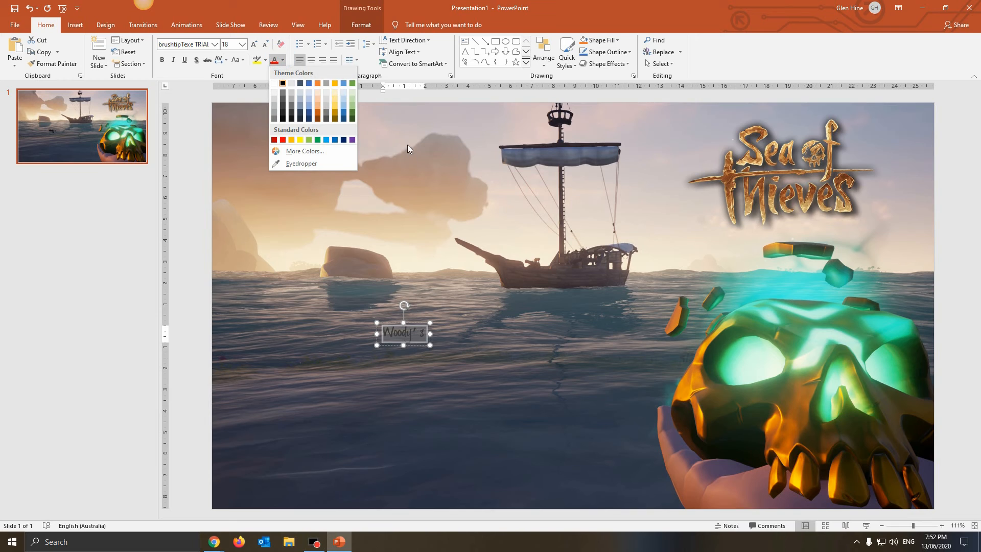
left_click(335, 96)
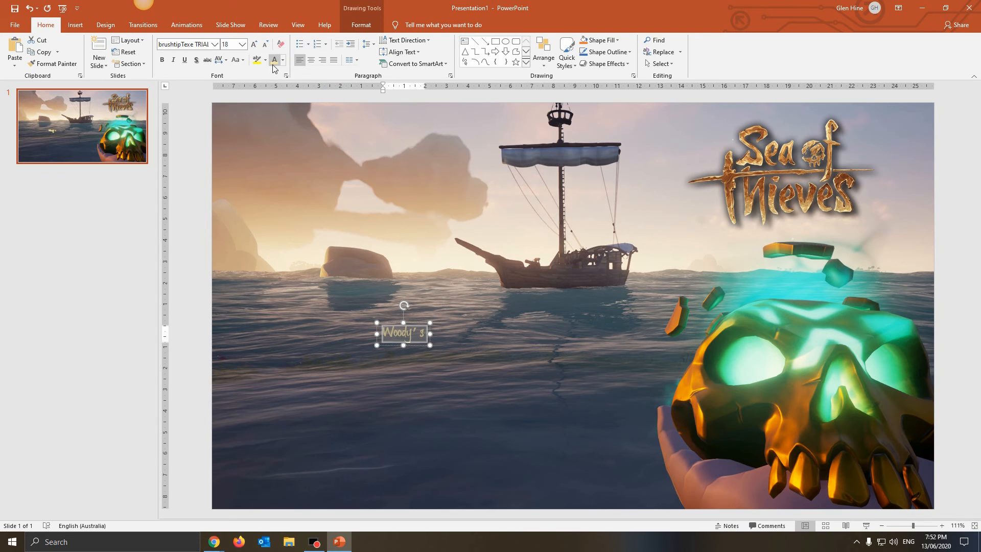
left_click(239, 46)
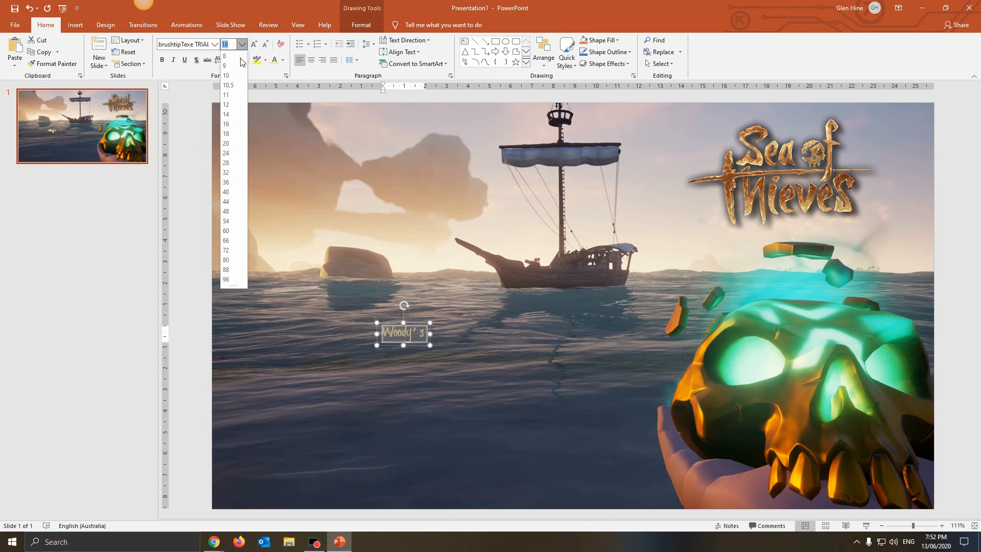
left_click(228, 270)
- Move the enlarged "Woody's" text to the left side of the slide, on the water just below the rock
left_click_drag(520, 323, 385, 285)
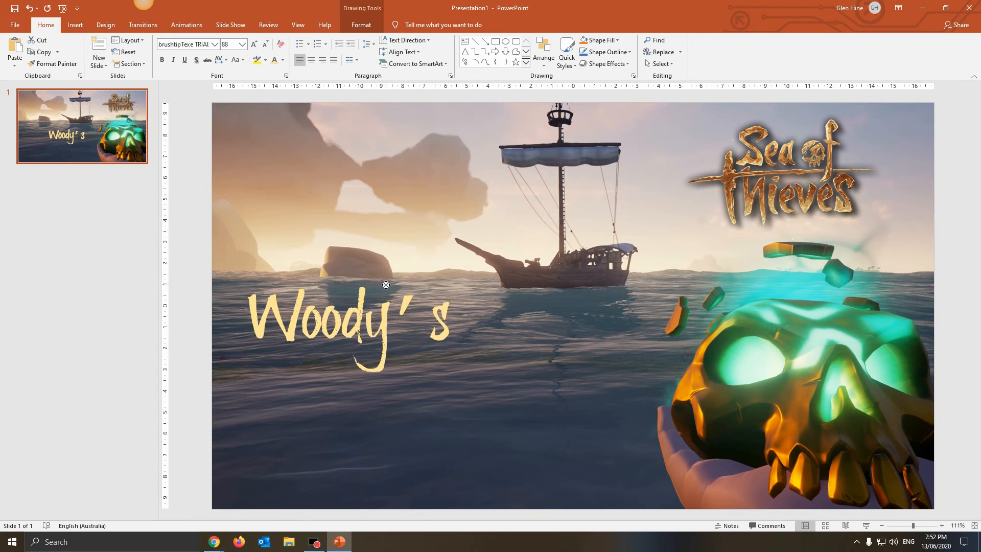
left_click_drag(385, 285, 371, 278)
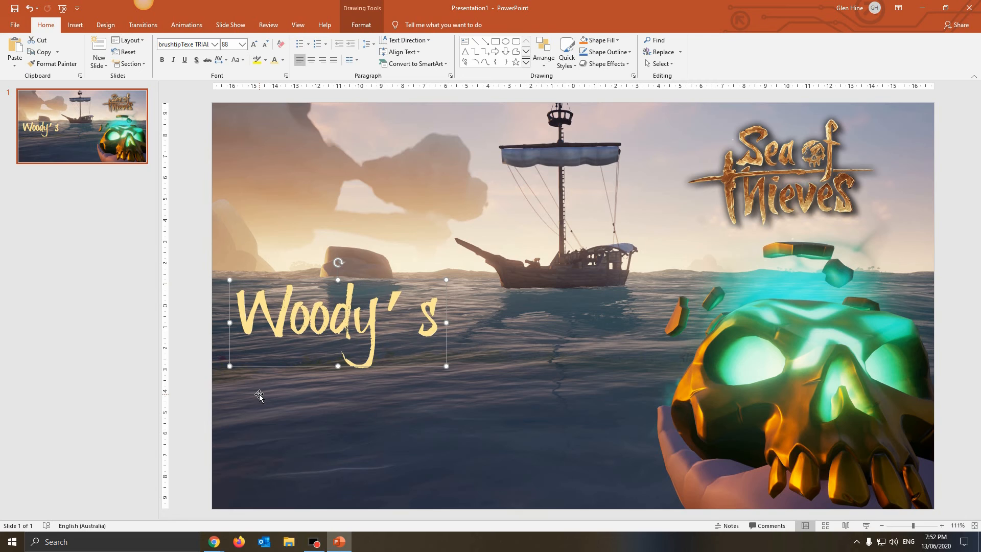
left_click(195, 366)
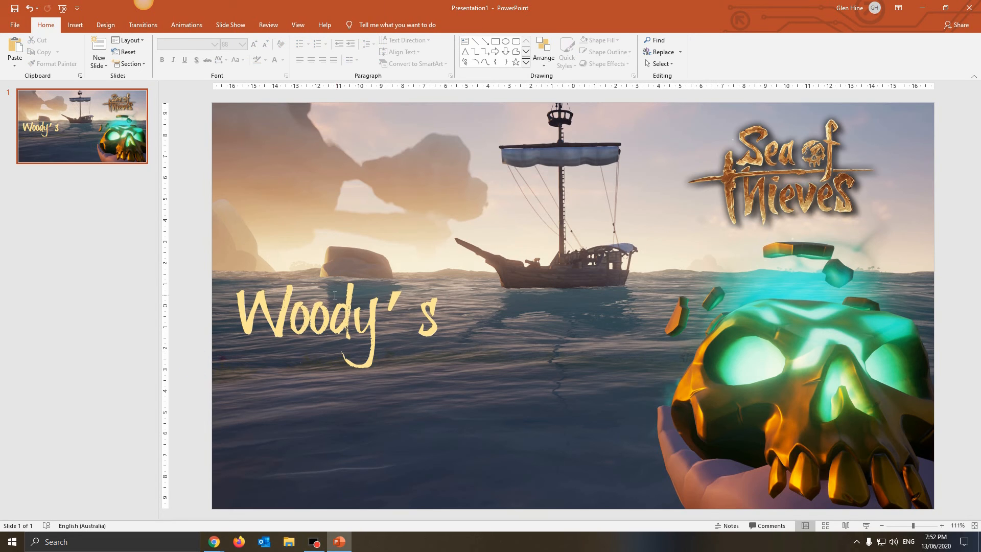
- Apply a text shadow to the "Woody's" lettering
left_click(268, 307)
left_click_drag(235, 324, 452, 322)
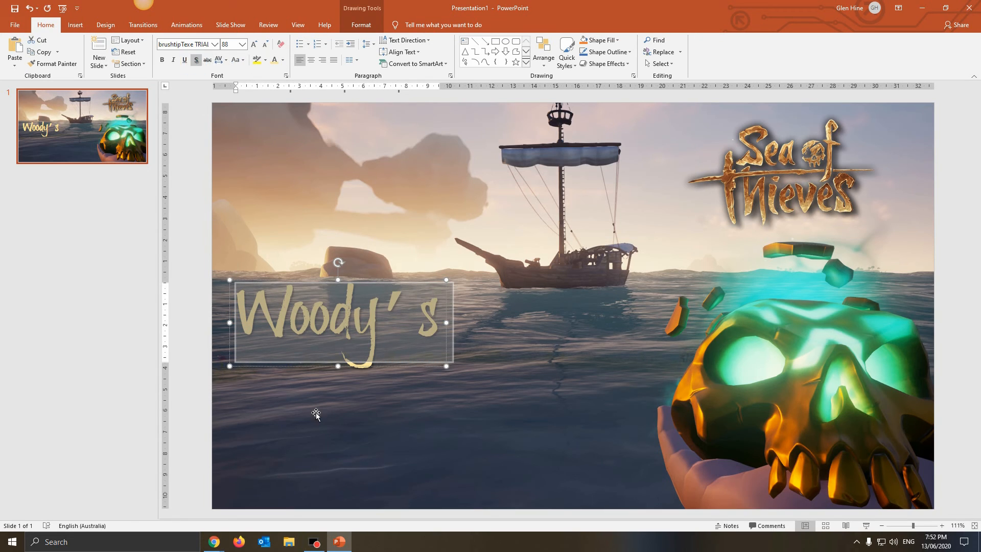
left_click(334, 414)
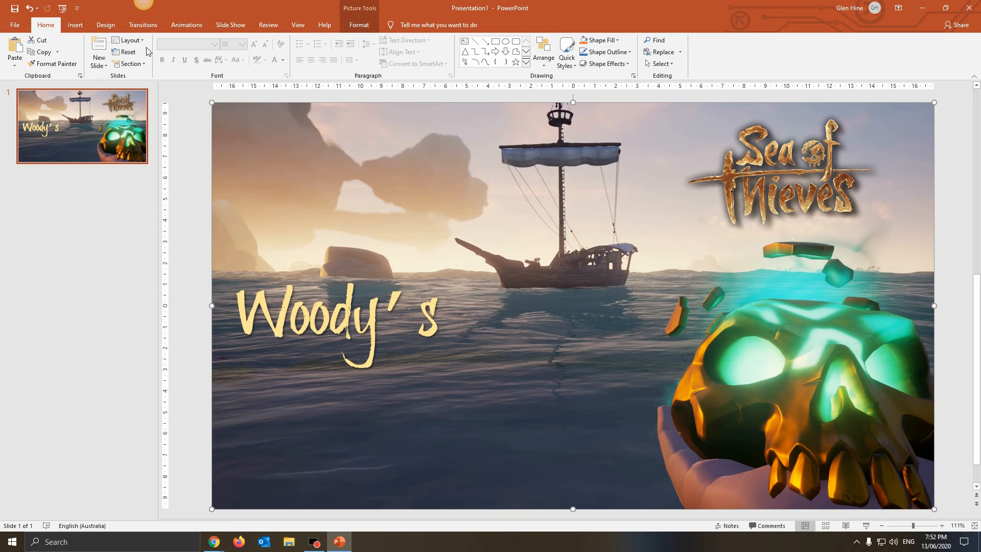
- Insert a second text box on the water below and right of "Woody's" reading "two"
left_click(67, 31)
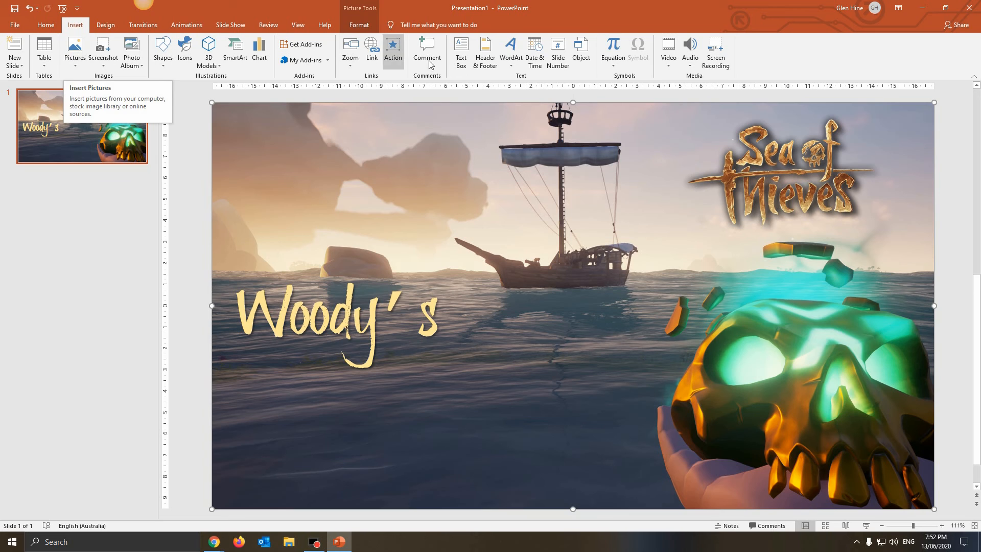
left_click(461, 53)
left_click(453, 383)
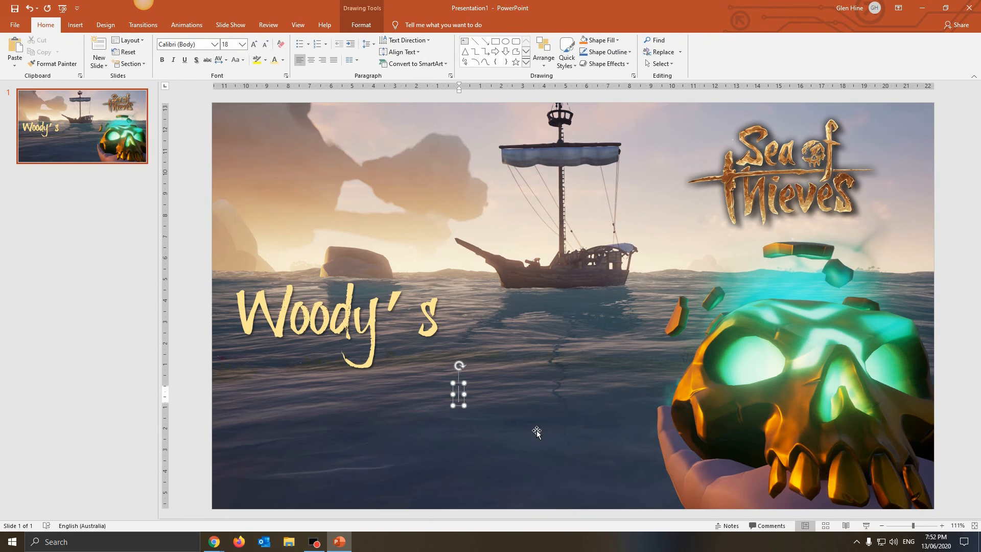
type("two")
- Format the "two" text with the brushtipTexe TRIAL font at size 88
double_click(461, 394)
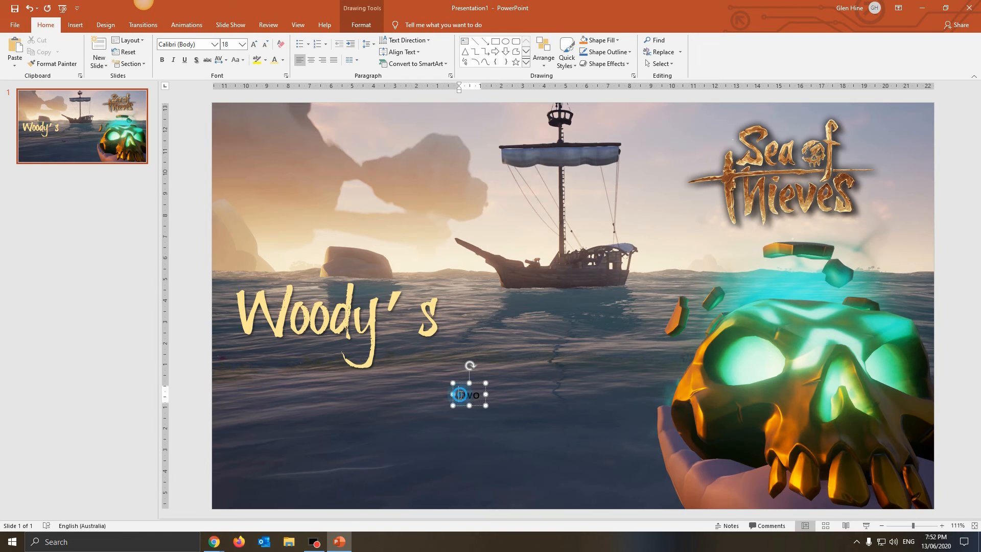
left_click(215, 44)
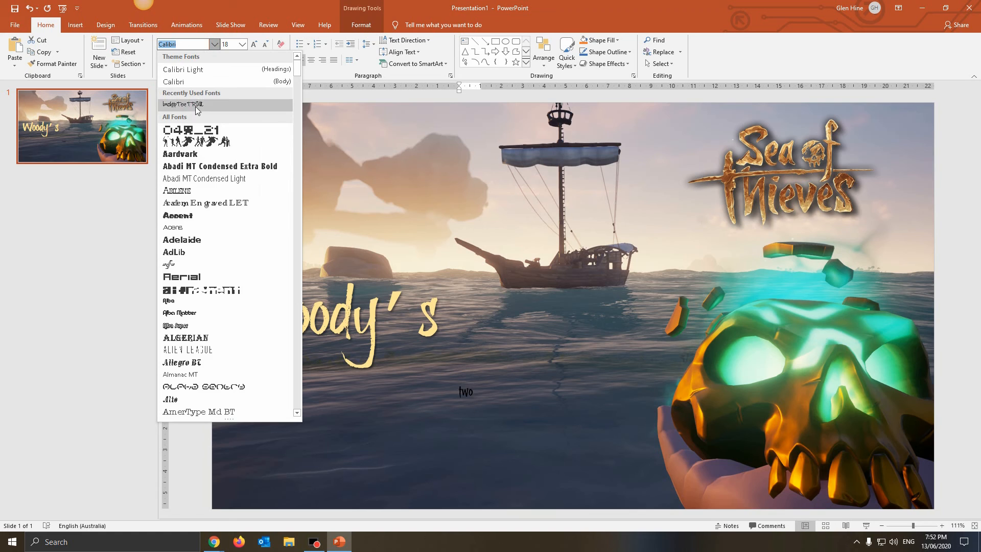
left_click(195, 105)
left_click(474, 394)
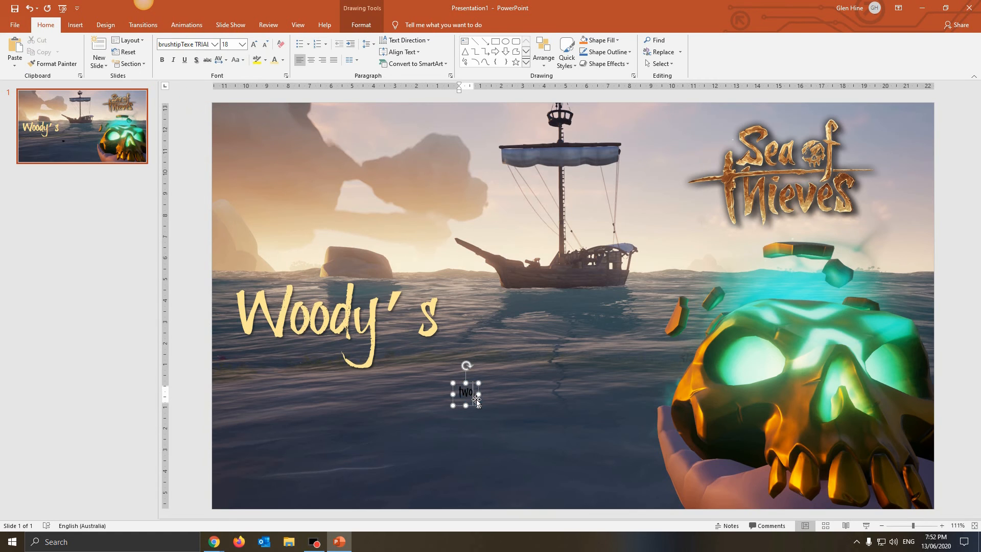
left_click(459, 392)
double_click(459, 392)
left_click(242, 44)
left_click(229, 269)
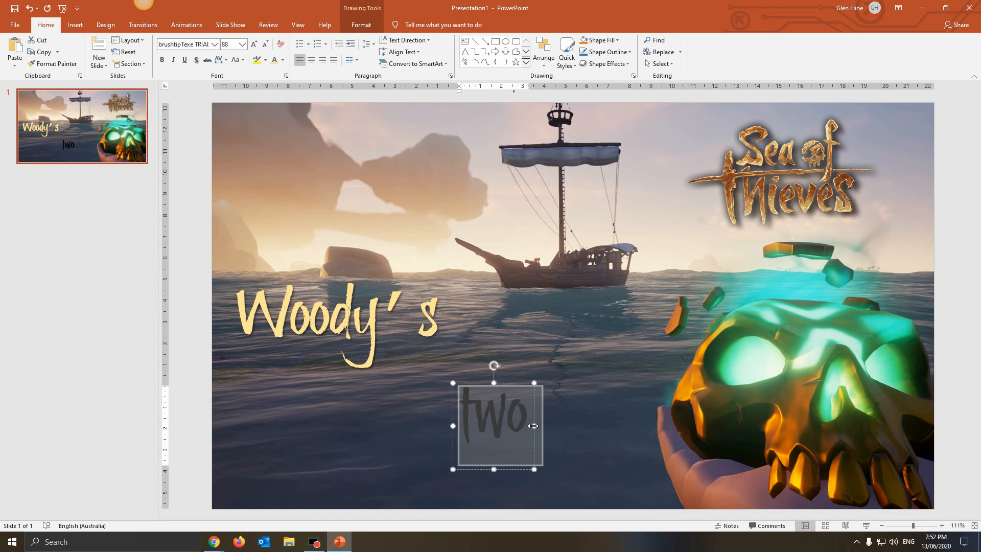
- Replace the wording of the second text box with "Sea"
left_click(528, 423)
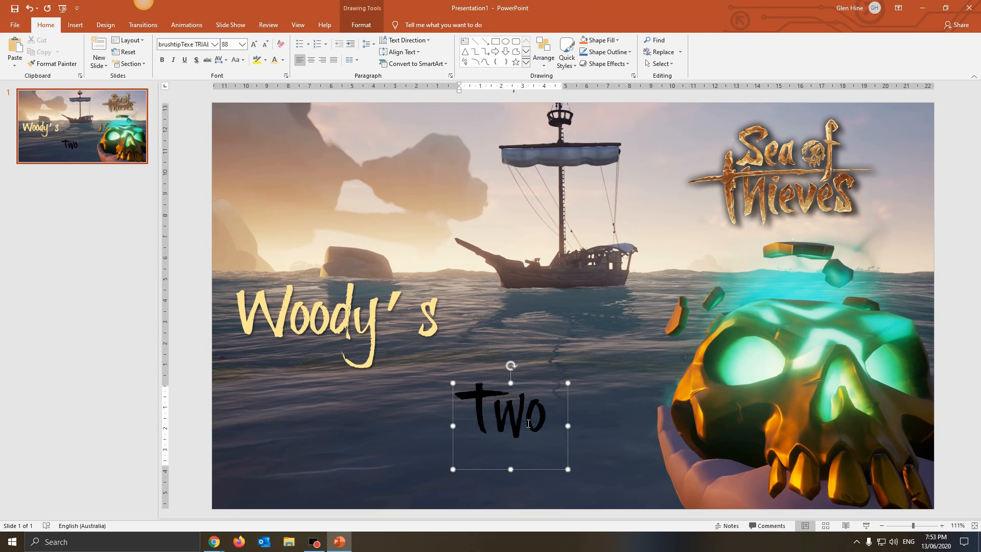
type("&")
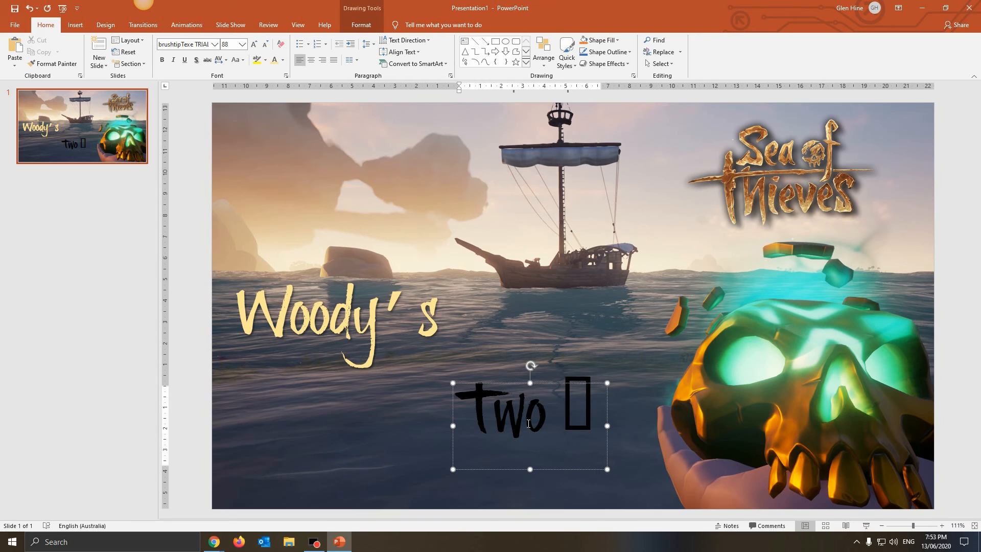
key("BackSpace")
key("BackSpace")
key("BackSpace")
key("BackSpace")
key("BackSpace")
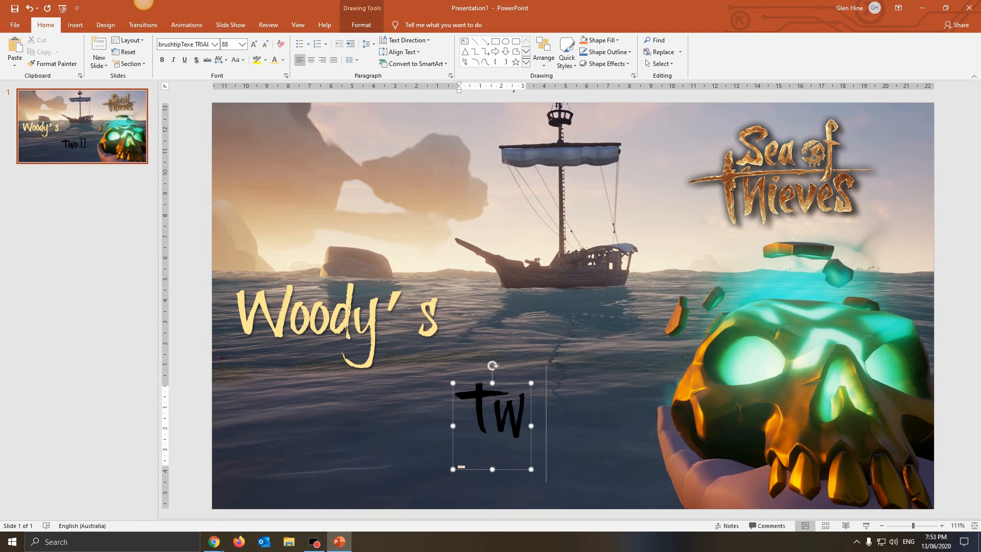
type("Sea")
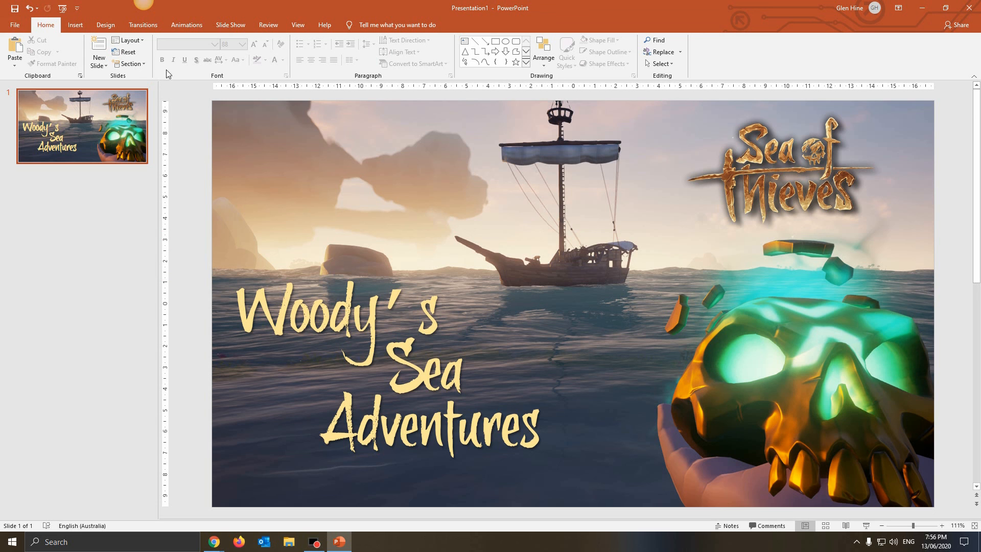
- Present the slide in a slide show, capture a screenshot of just the slide image, and end the show
left_click(63, 8)
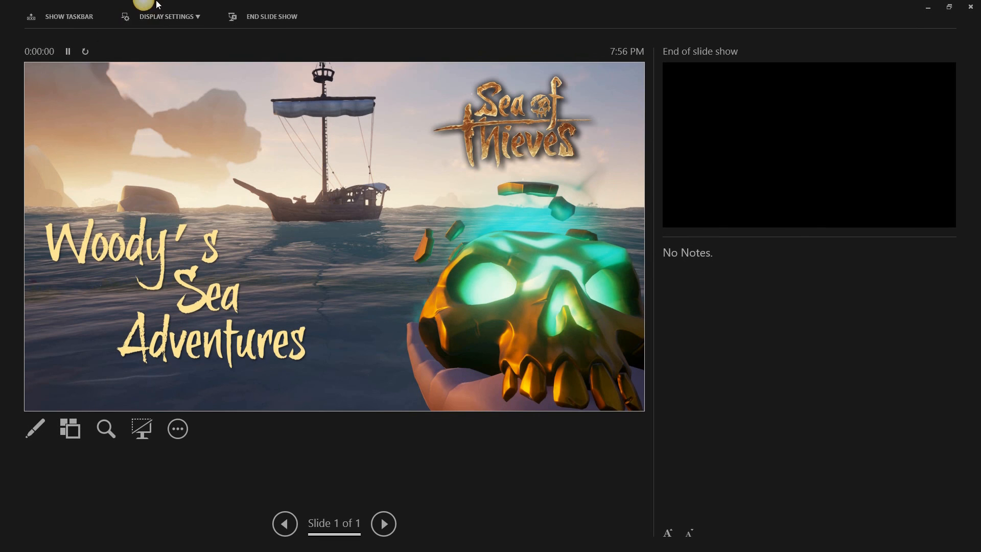
key("Print")
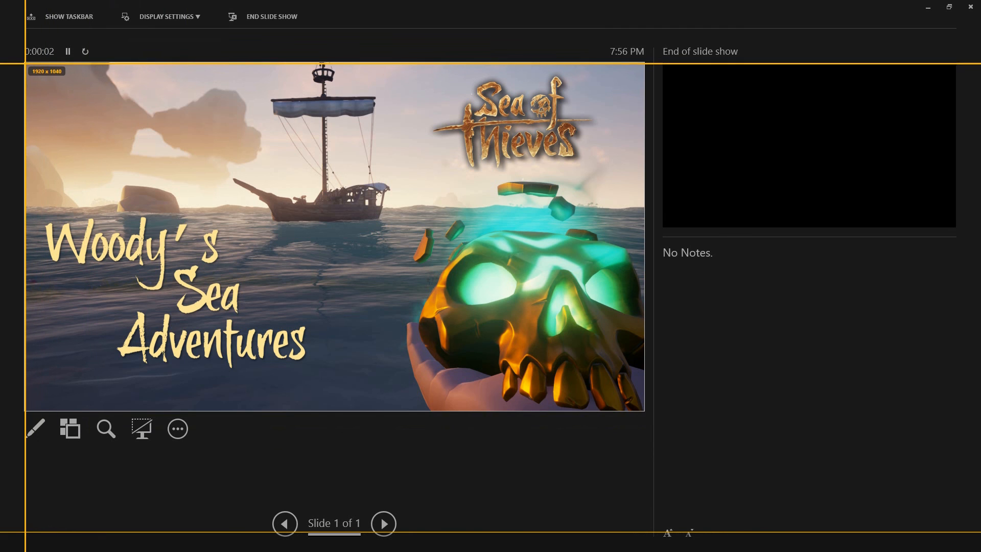
left_click_drag(25, 63, 641, 408)
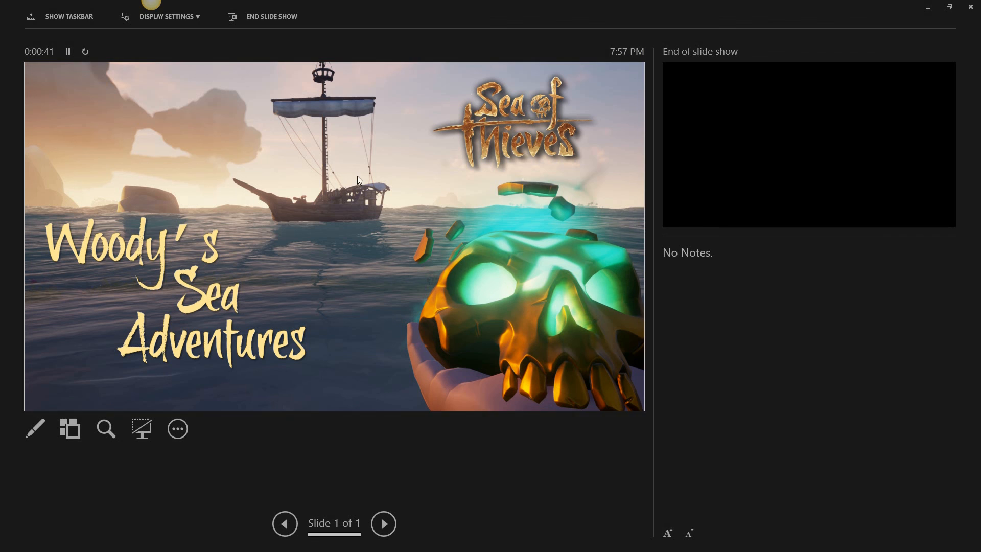
key("Escape")
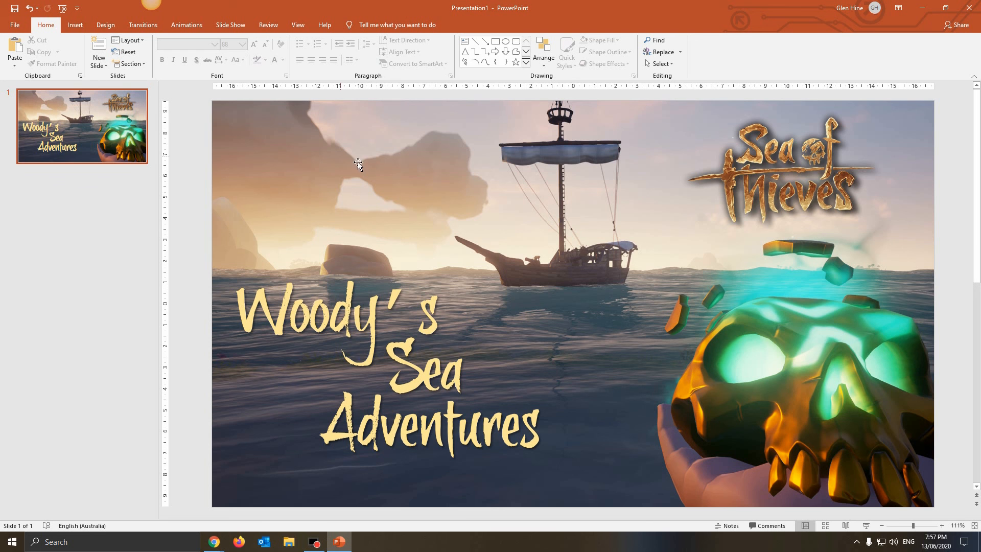